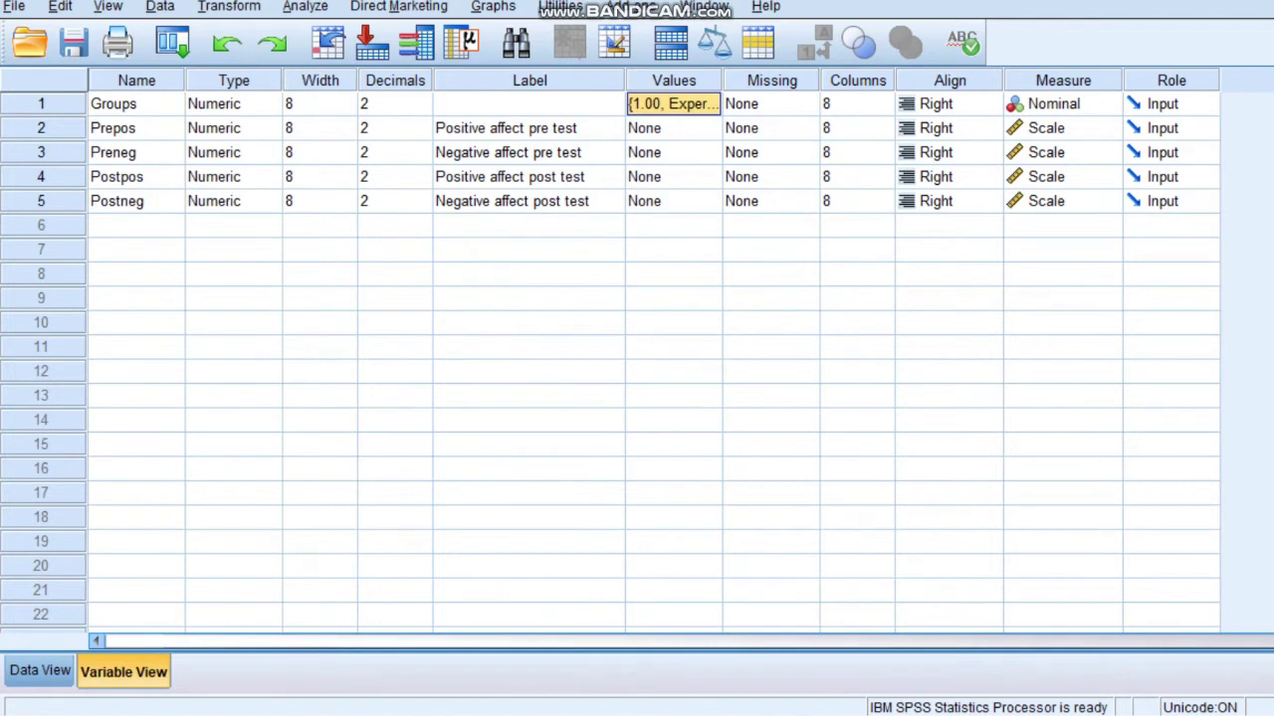
# Review the value labels defined for the Groups variable, checking the entries for values 1.00 and 2.00.
pyautogui.click(712, 104)
pyautogui.click(642, 324)
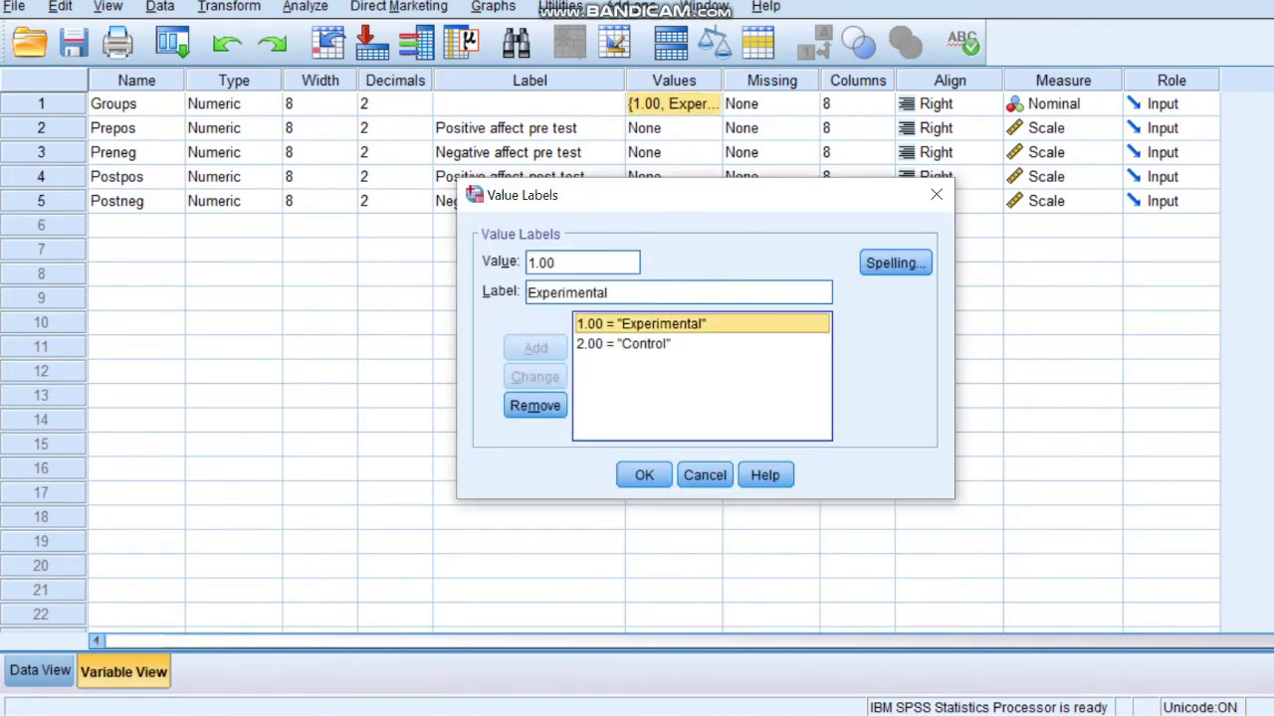
pyautogui.click(642, 344)
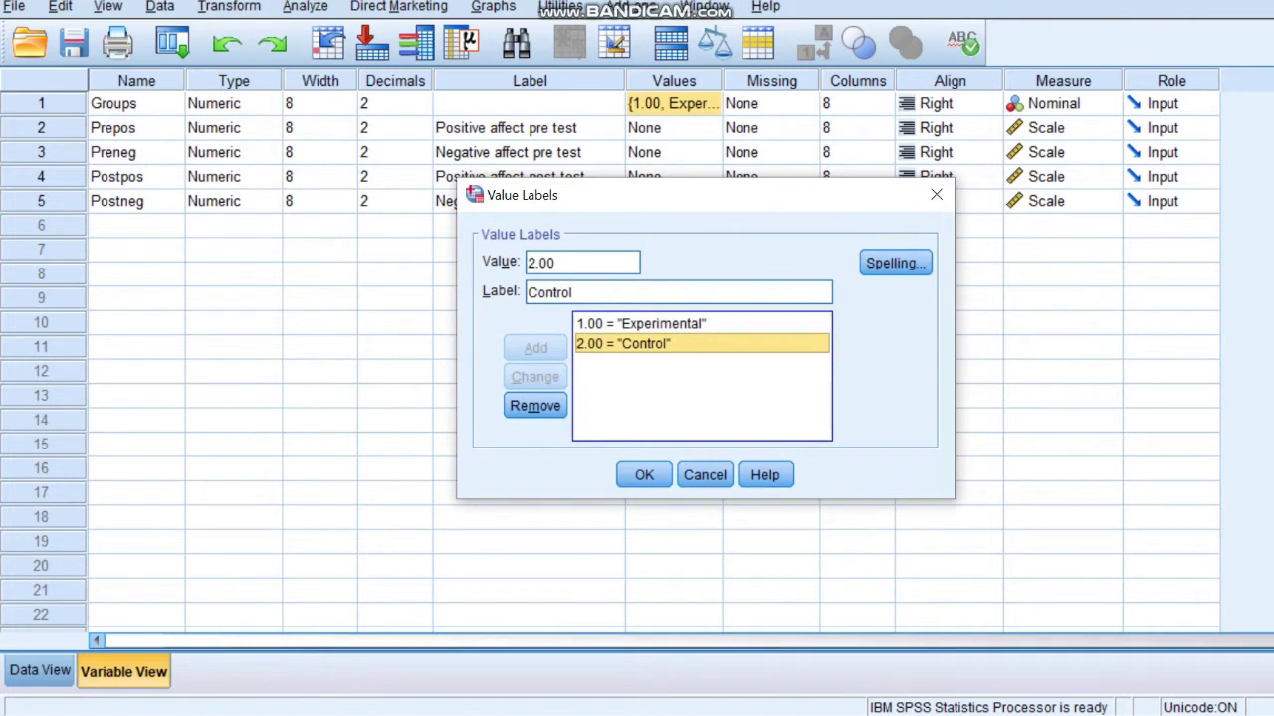
pyautogui.click(644, 475)
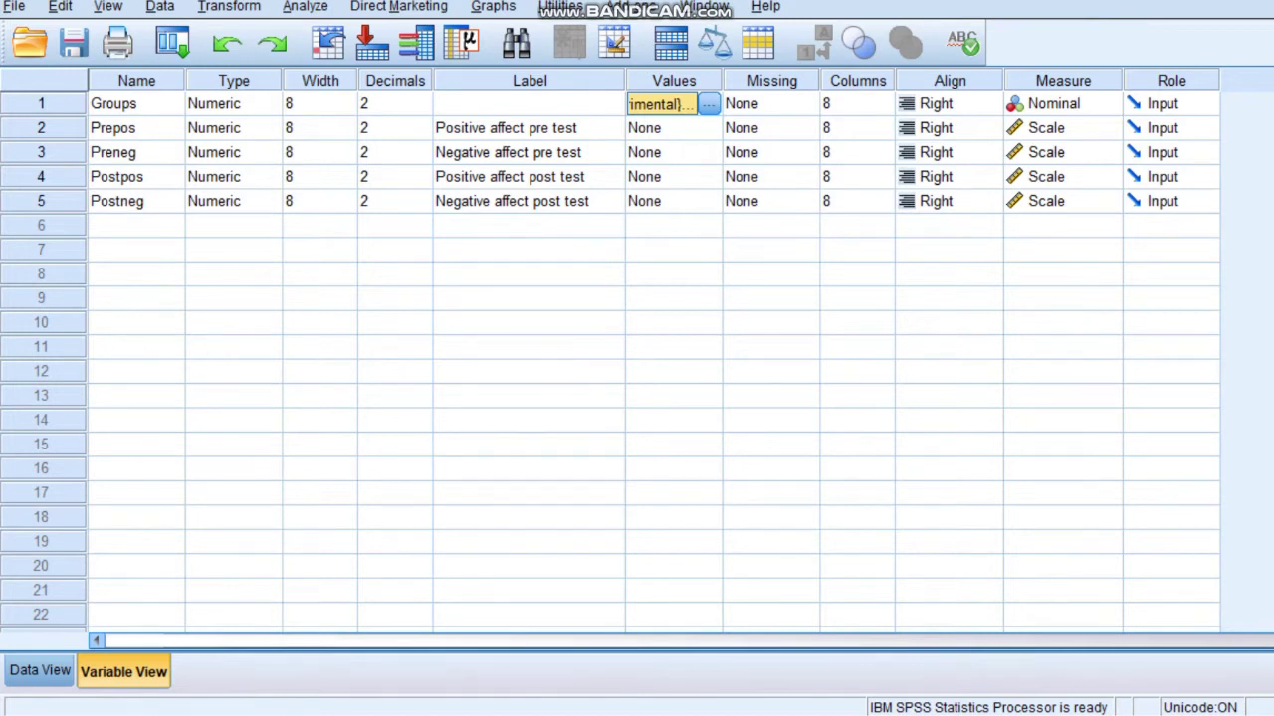
# Review the labels of the positive and negative affect variables for the pre test and post test.
pyautogui.click(528, 129)
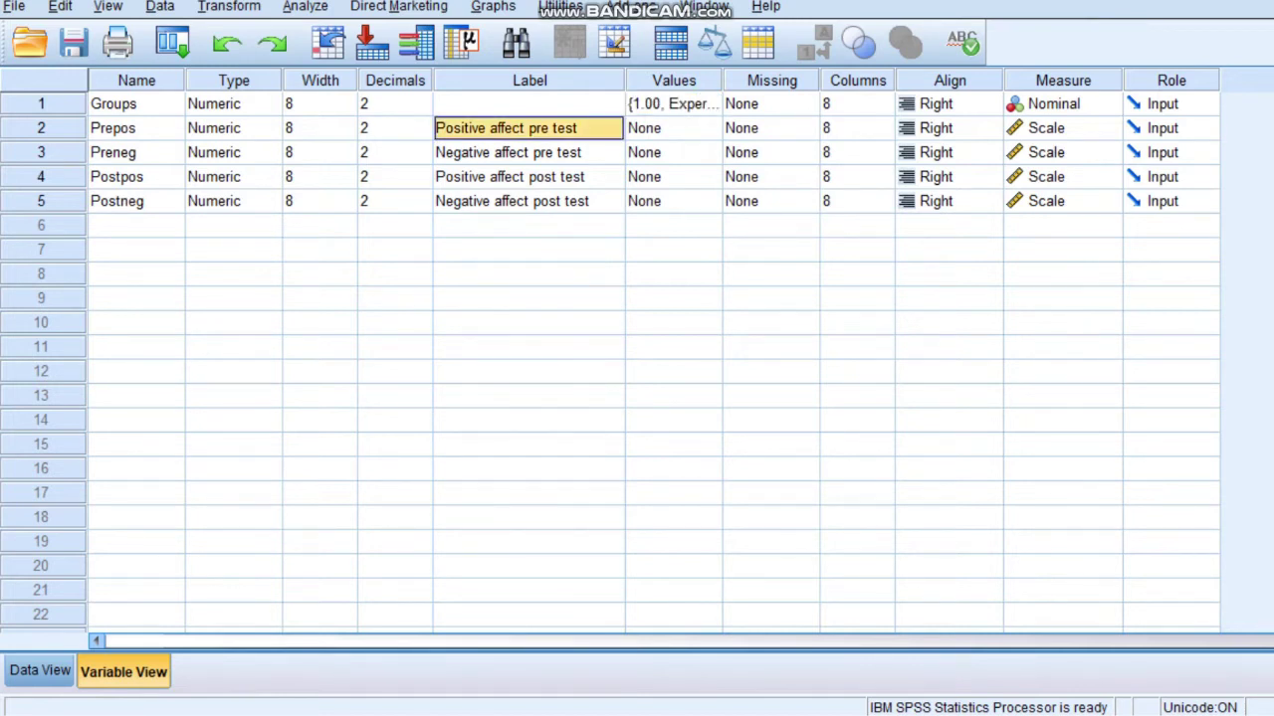
pyautogui.click(528, 177)
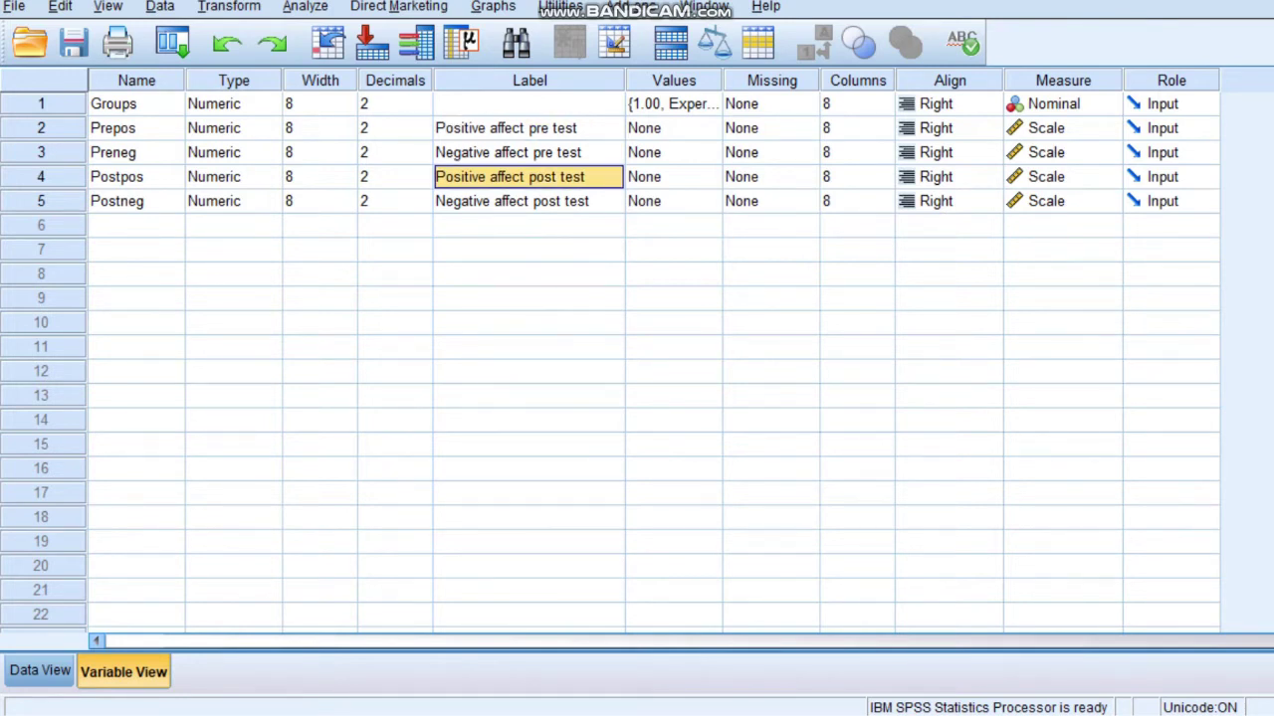
pyautogui.click(529, 152)
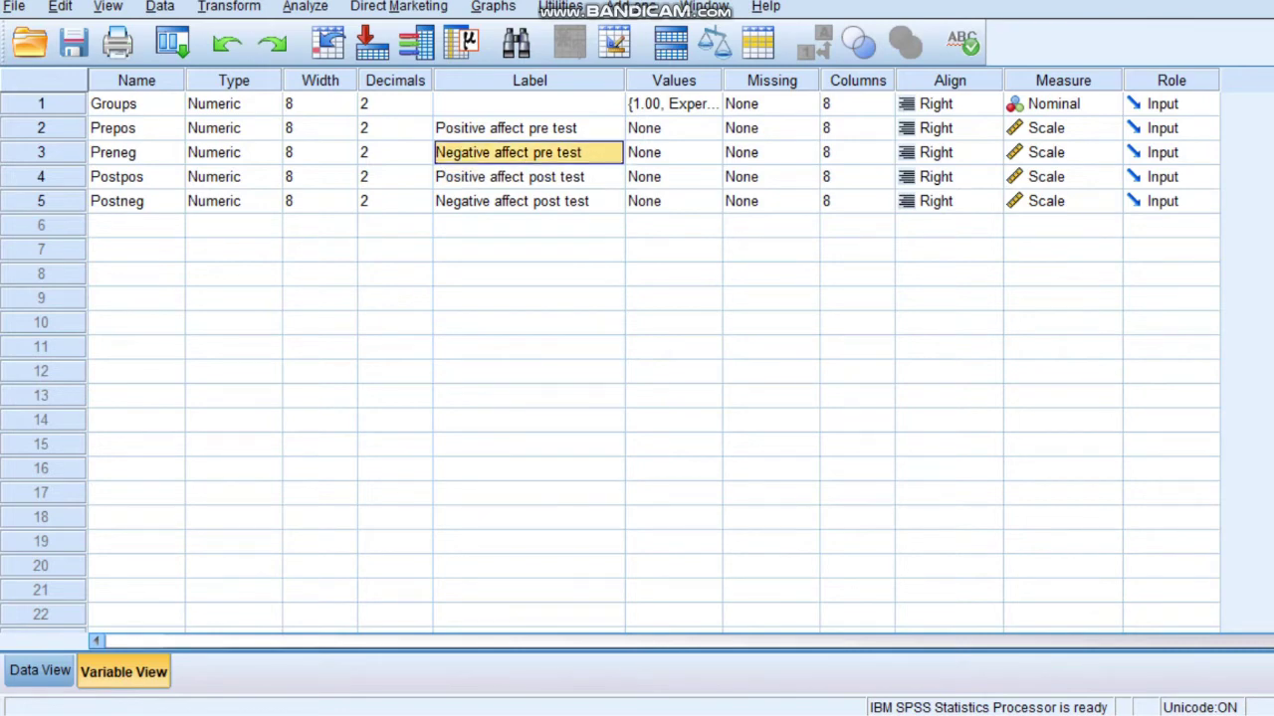
pyautogui.click(529, 201)
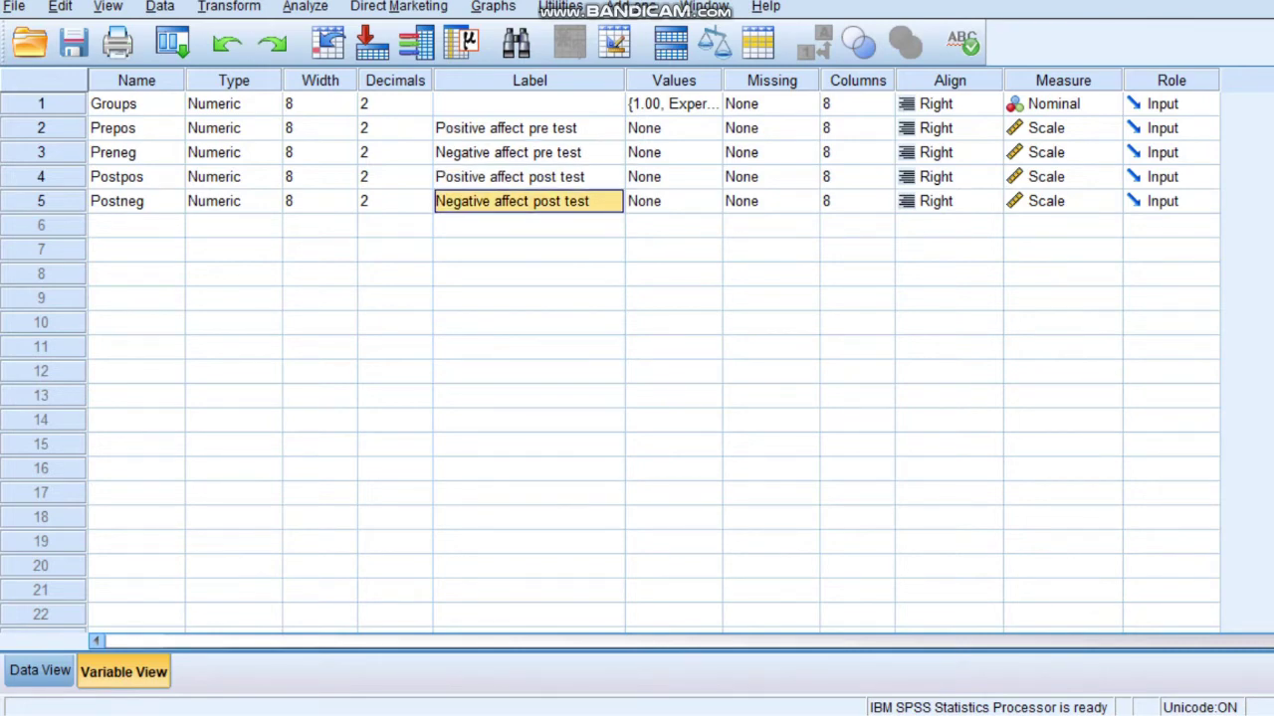
# Display the data with value labels and examine which cases belong to the experimental and control groups.
pyautogui.click(40, 672)
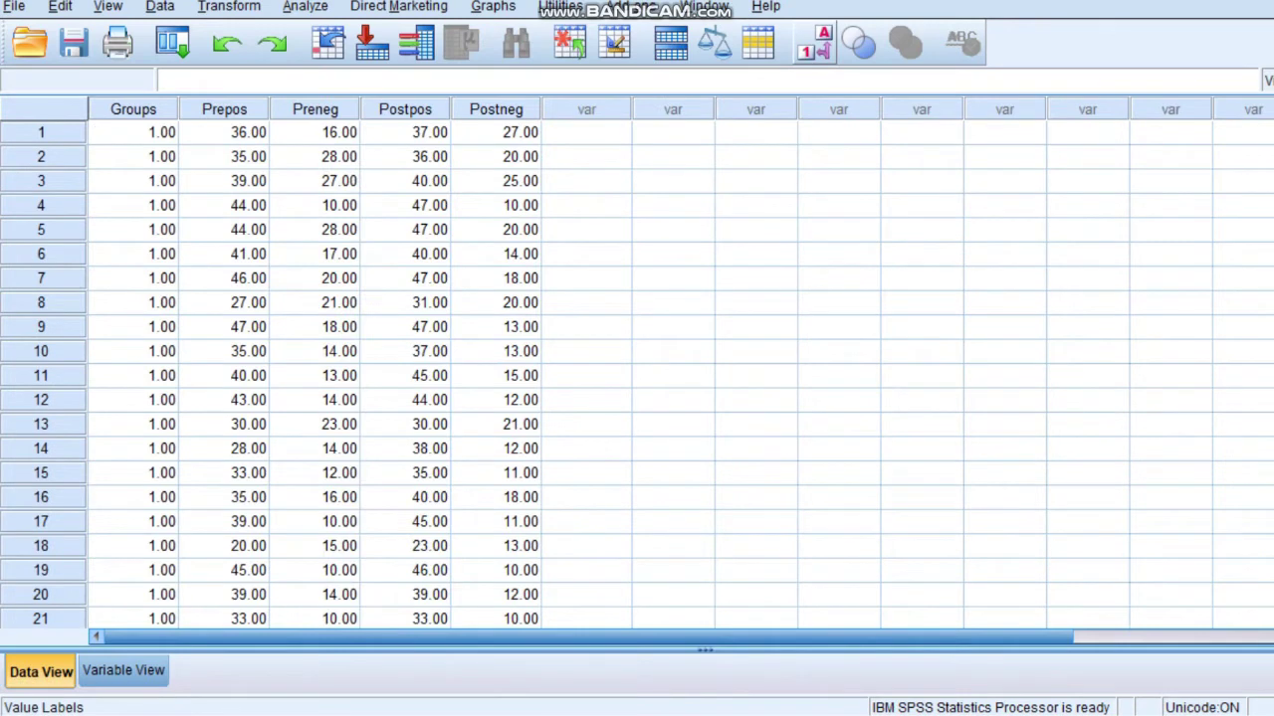
pyautogui.click(813, 42)
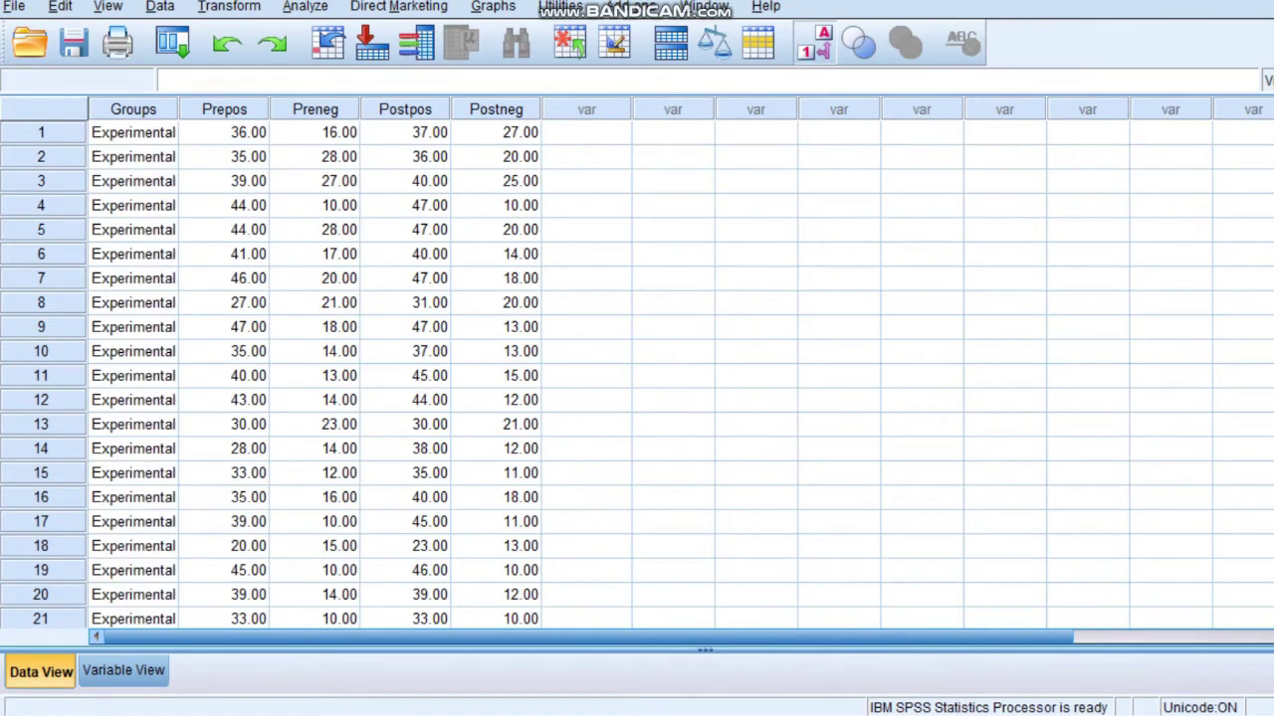
pyautogui.scroll(-1, 637, 376)
pyautogui.scroll(-1, 637, 375)
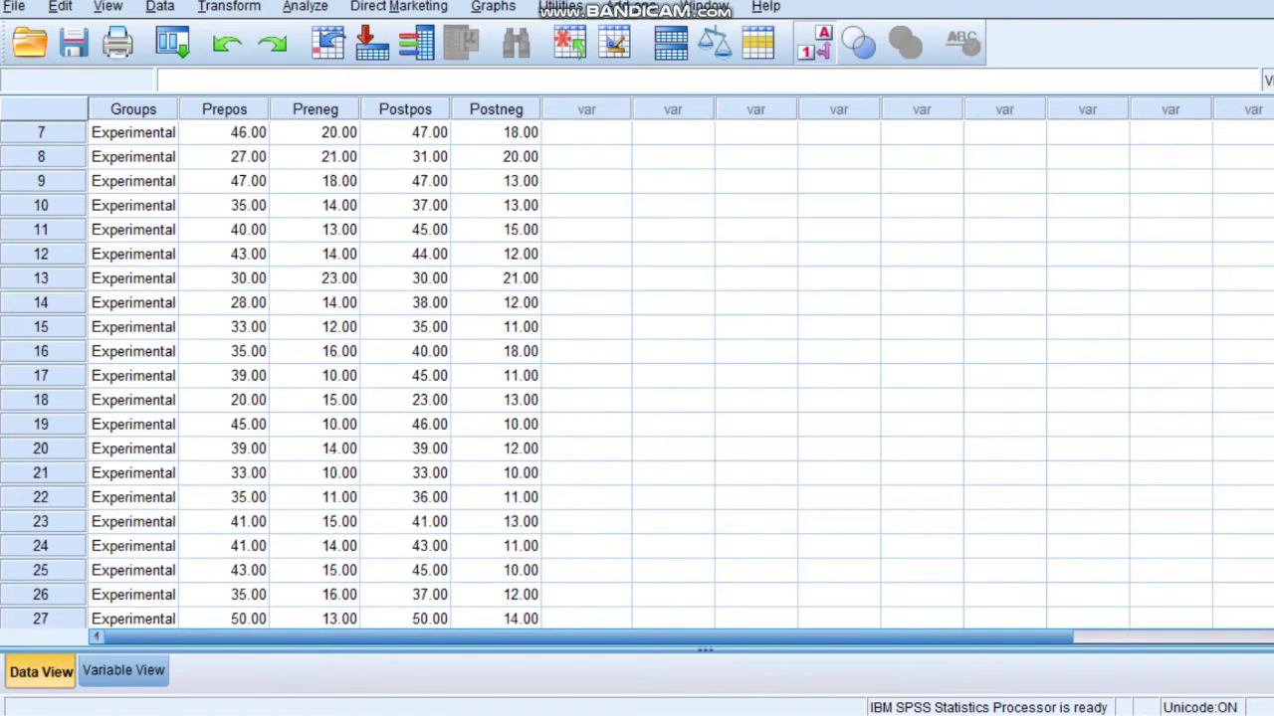
pyautogui.scroll(-1, 637, 375)
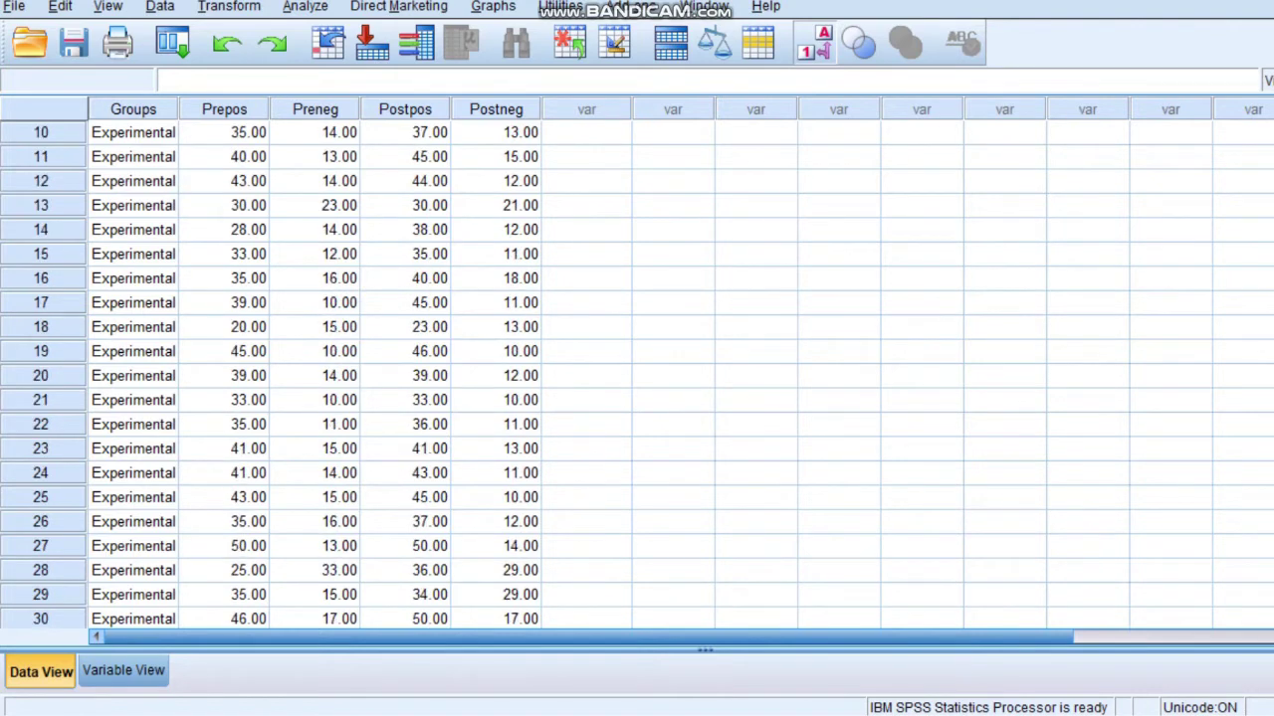
pyautogui.scroll(-1, 637, 375)
pyautogui.scroll(-3, 637, 375)
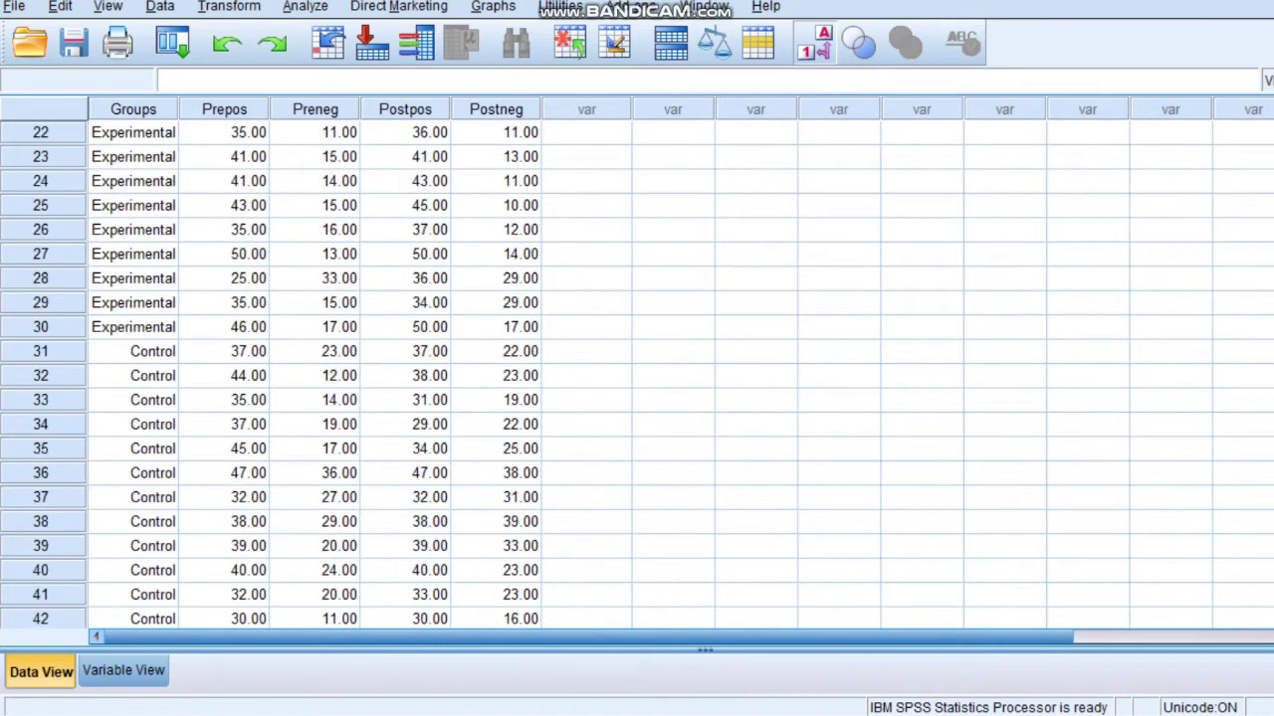
pyautogui.scroll(-2, 637, 376)
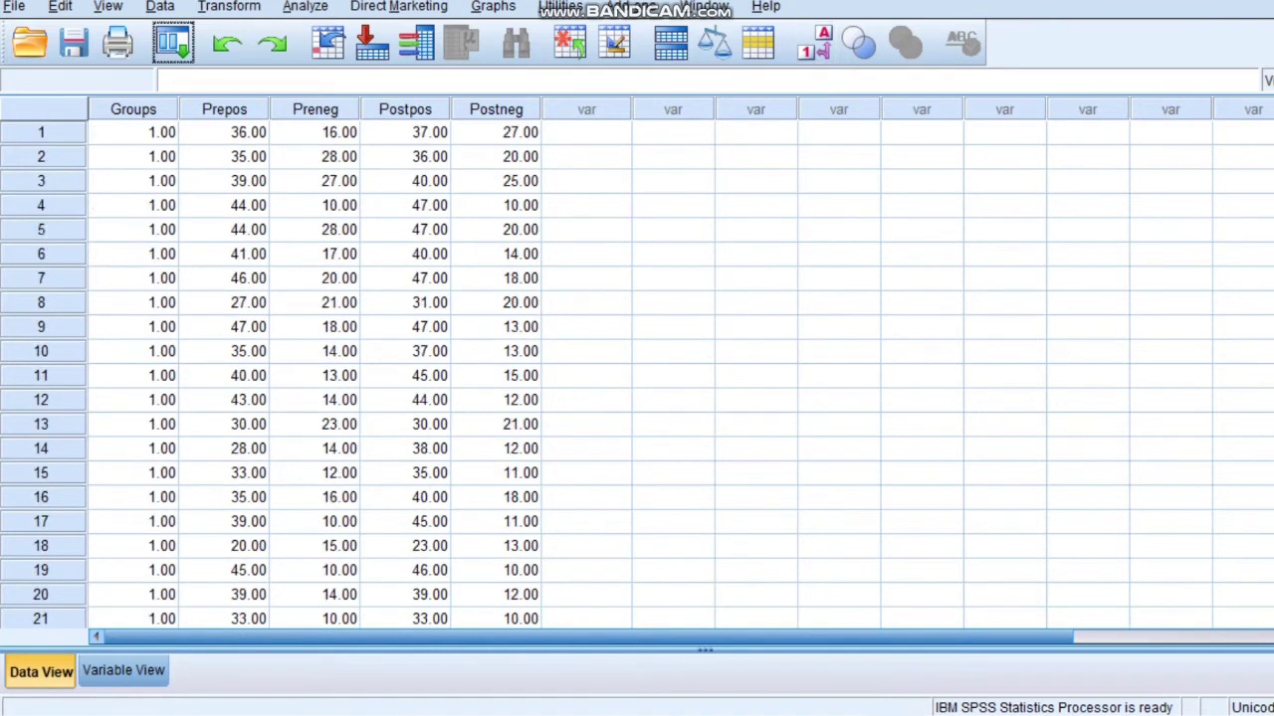
# Start a Paired-Samples T Test and pair Positive affect pre test with Positive affect post test as pair 1.
pyautogui.hotkey('alt', 'a')
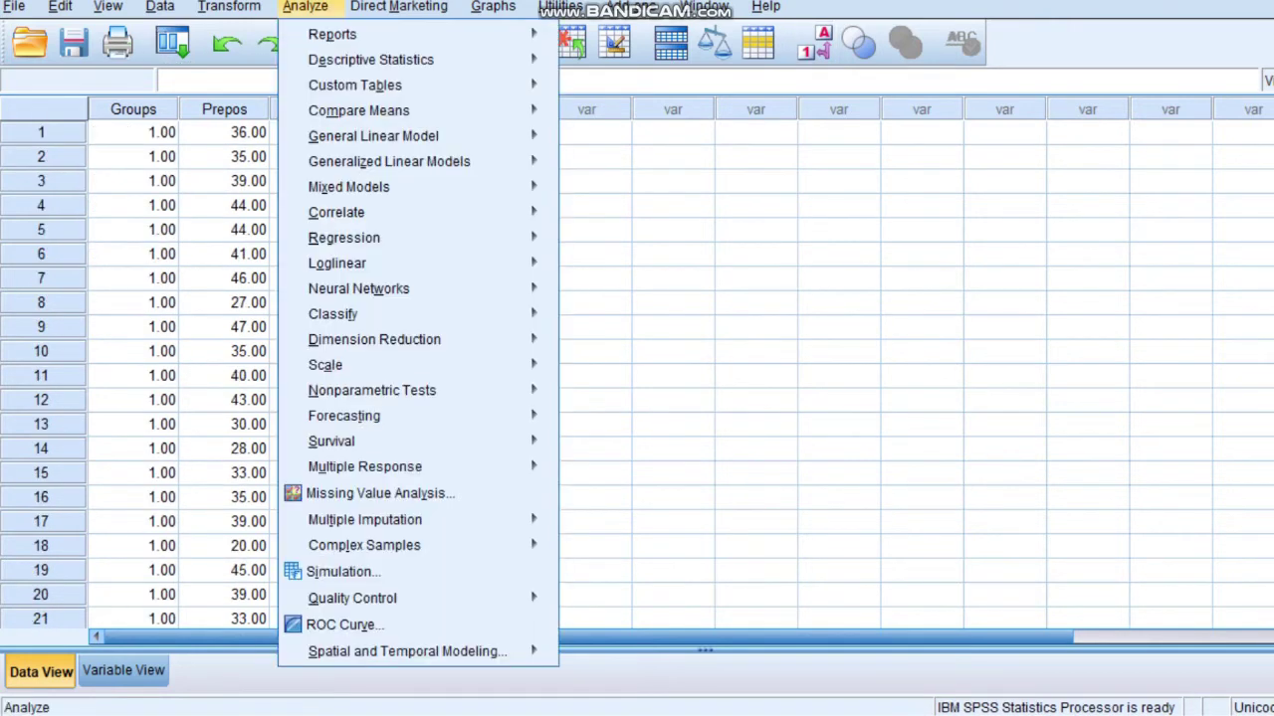
pyautogui.press('Down')
pyautogui.press('Down')
pyautogui.press('Down')
pyautogui.press('Down')
pyautogui.press('Right')
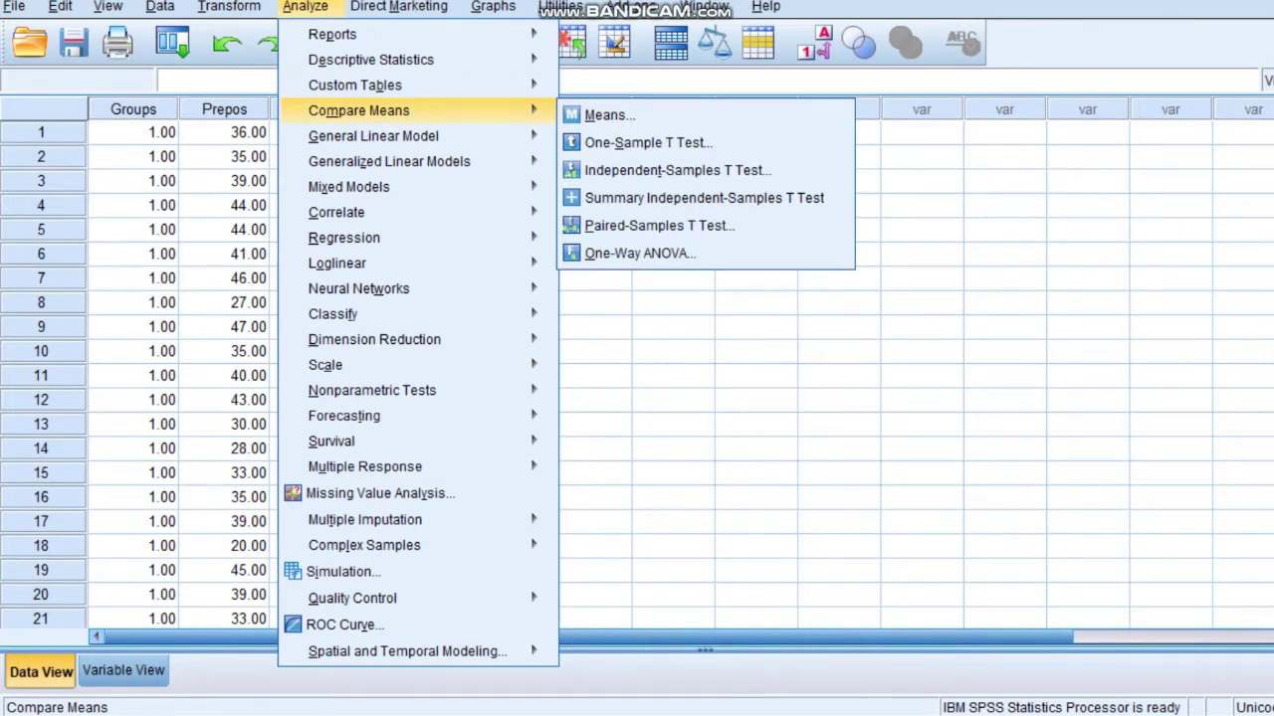
pyautogui.press('Down')
pyautogui.press('Down')
pyautogui.press('Down')
pyautogui.press('Down')
pyautogui.press('Down')
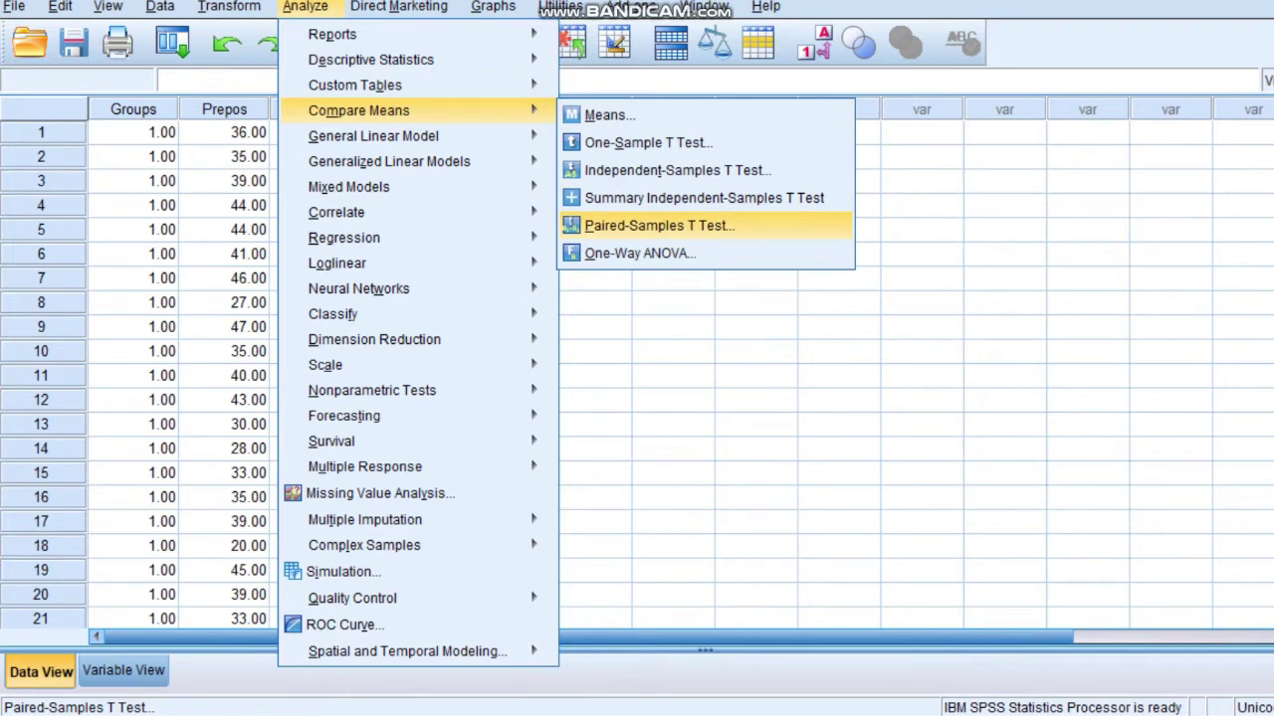
pyautogui.press('Return')
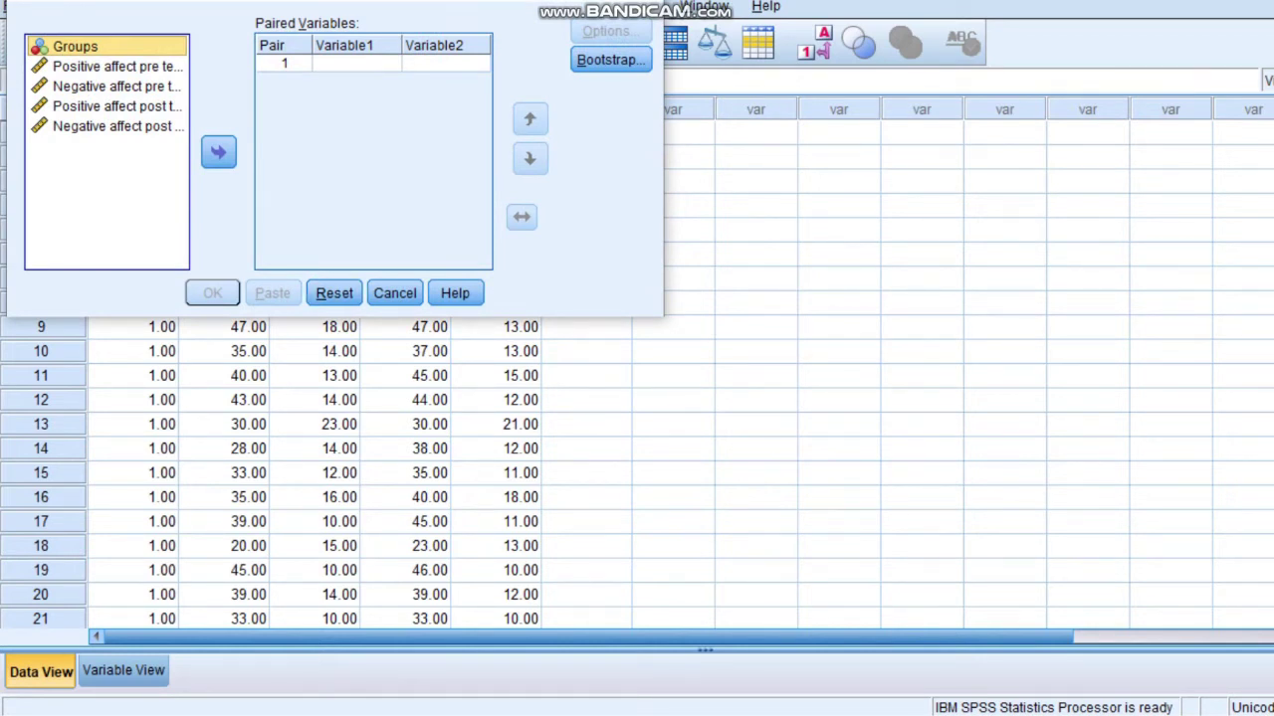
pyautogui.click(117, 67)
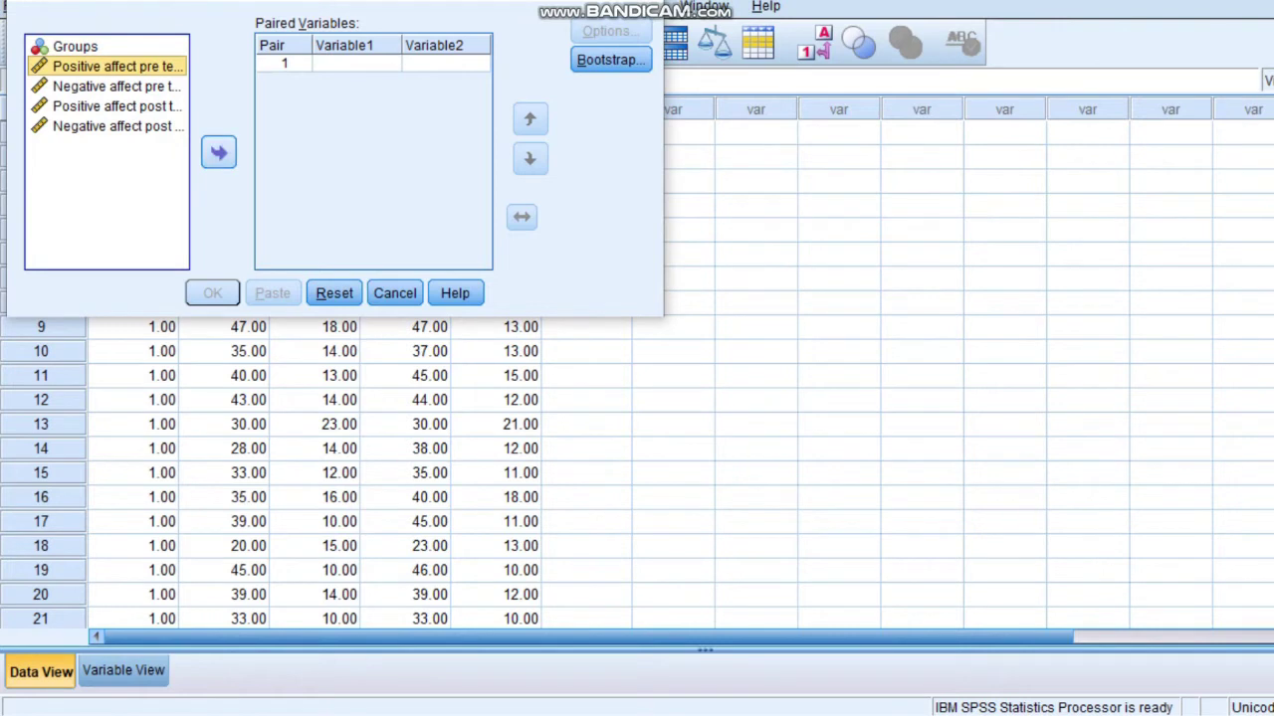
pyautogui.click(218, 152)
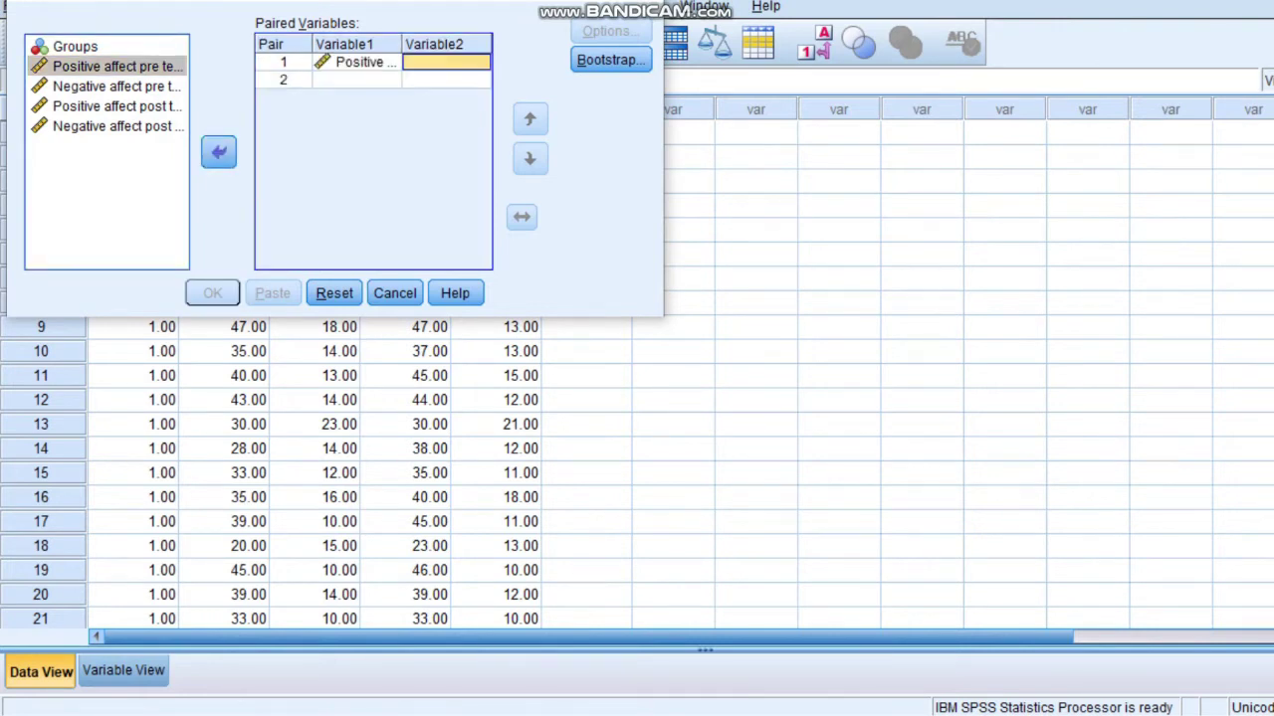
pyautogui.click(117, 106)
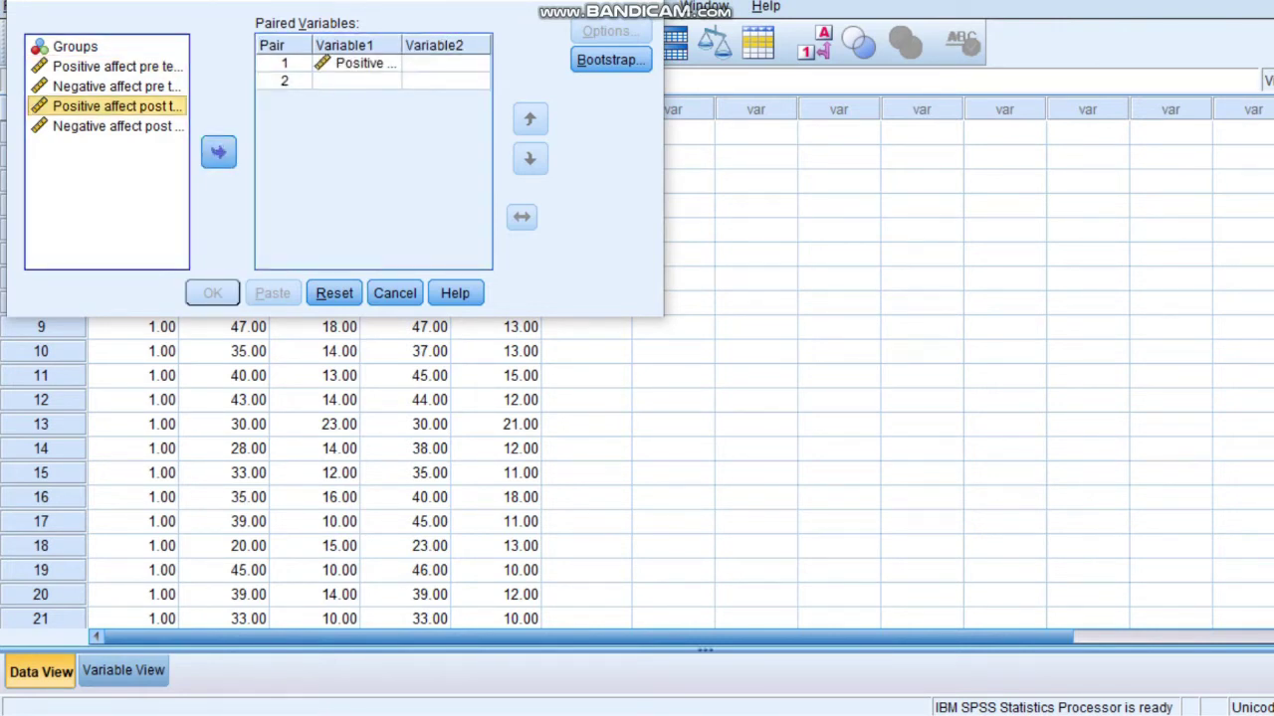
pyautogui.click(218, 153)
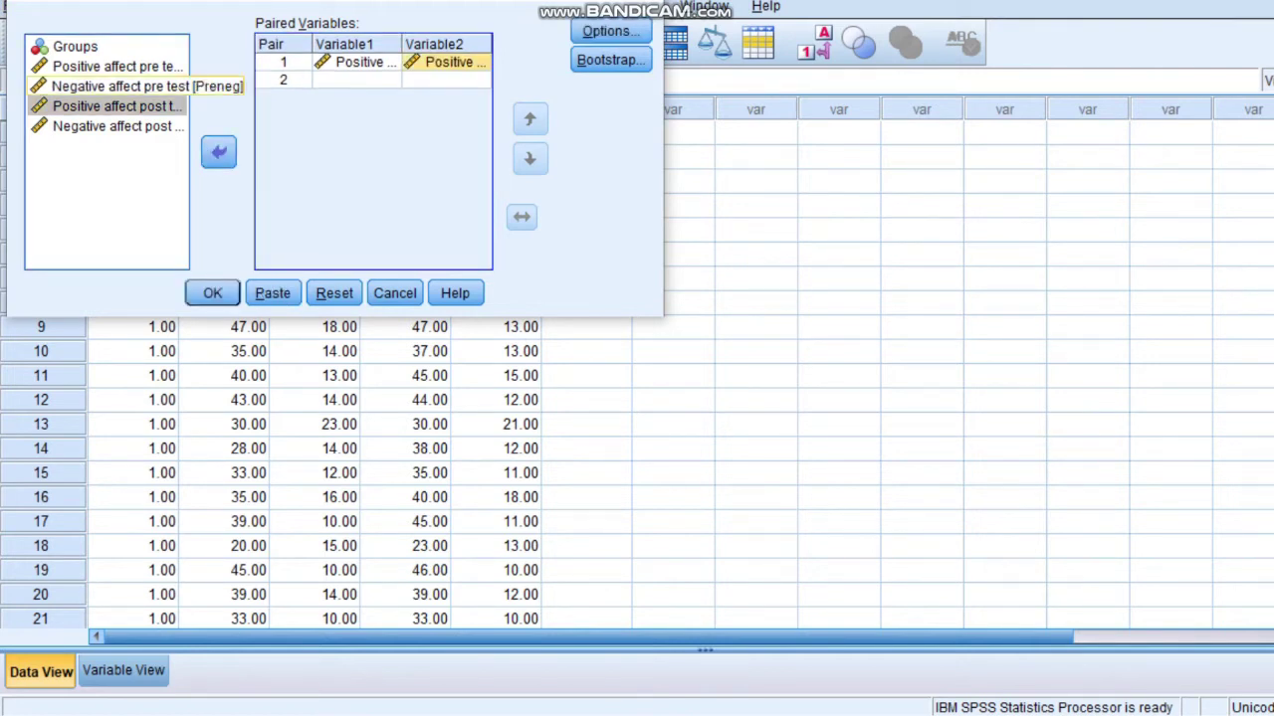
# Add Negative affect pre test and Negative affect post test as pair 2 and run the paired-samples t test.
pyautogui.click(118, 86)
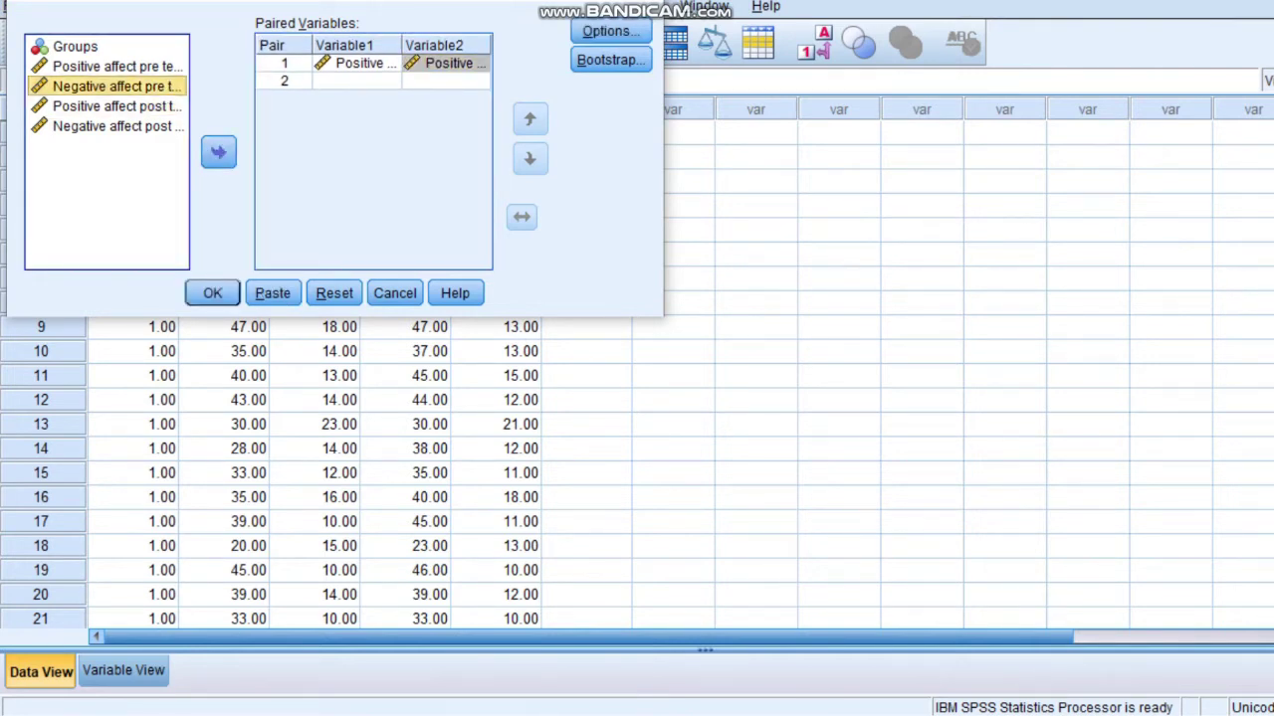
pyautogui.click(219, 152)
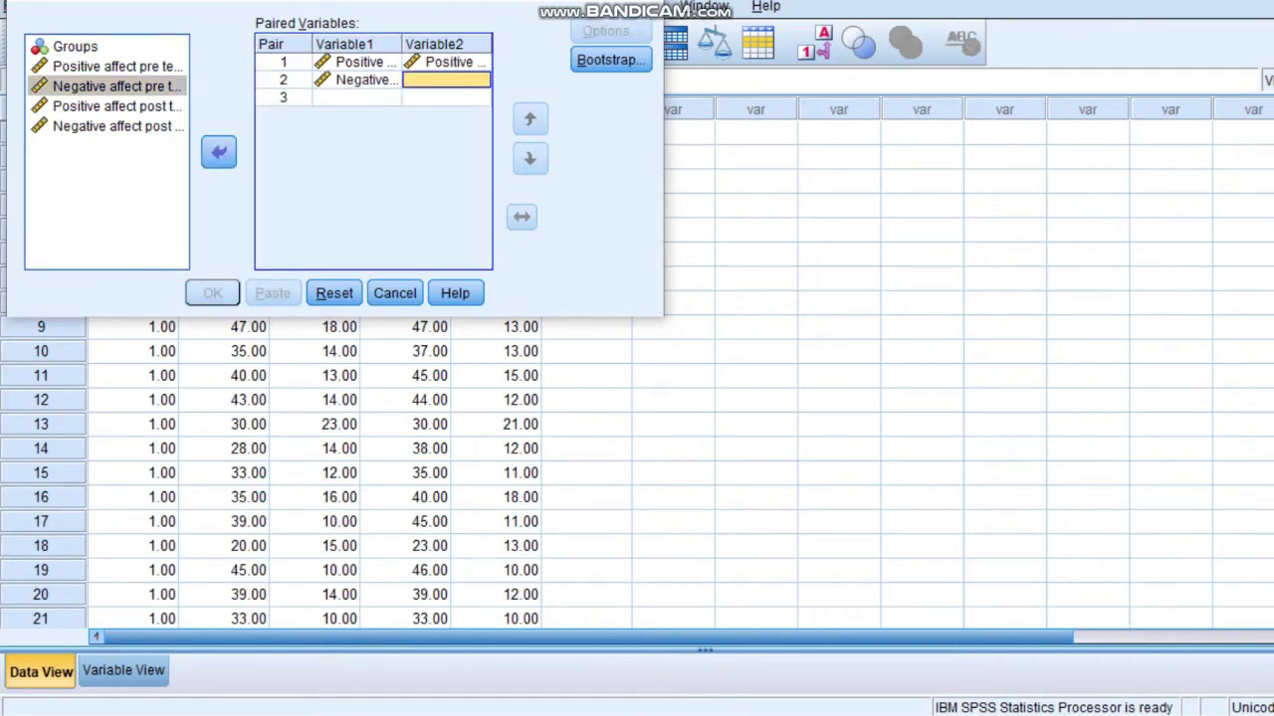
pyautogui.click(97, 127)
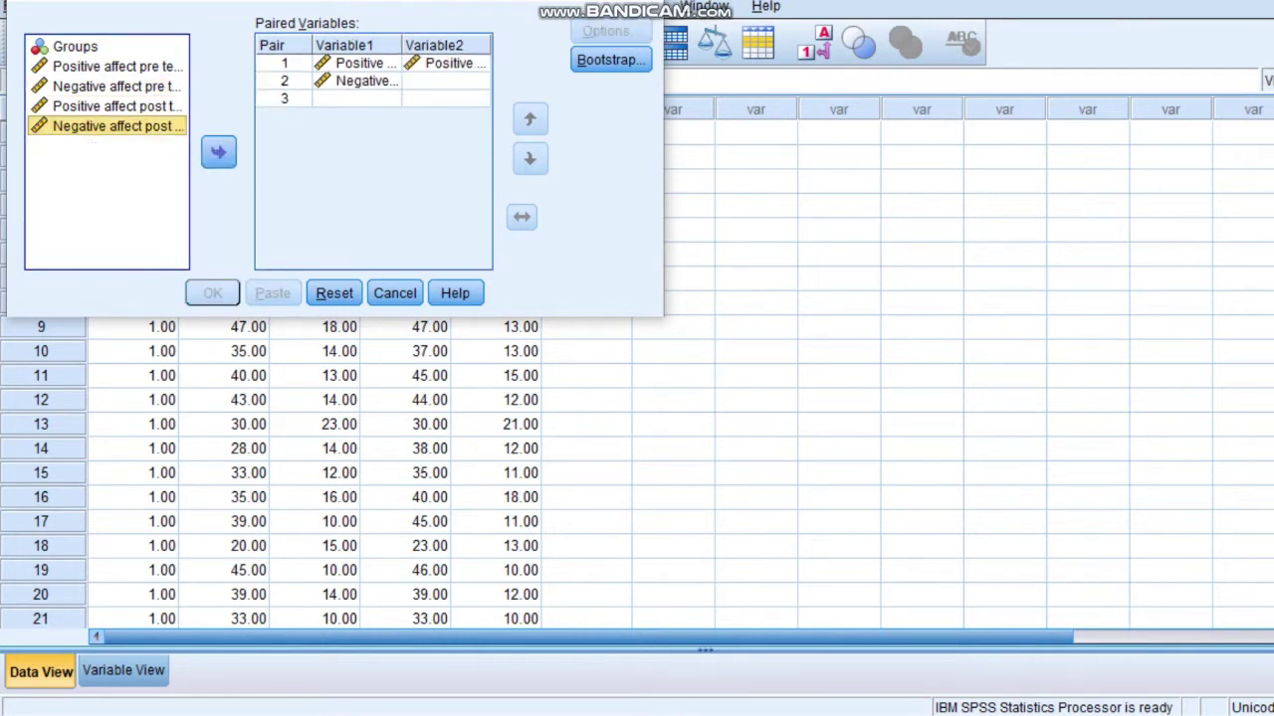
pyautogui.click(219, 153)
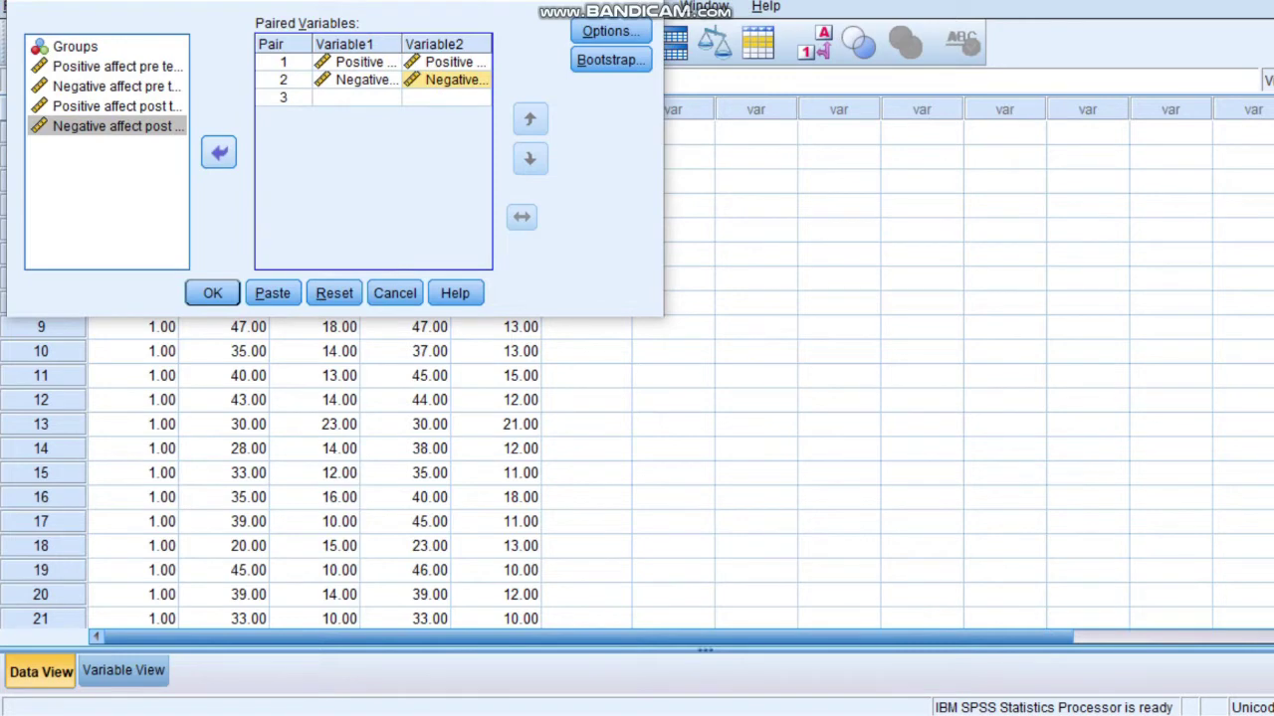
pyautogui.click(212, 294)
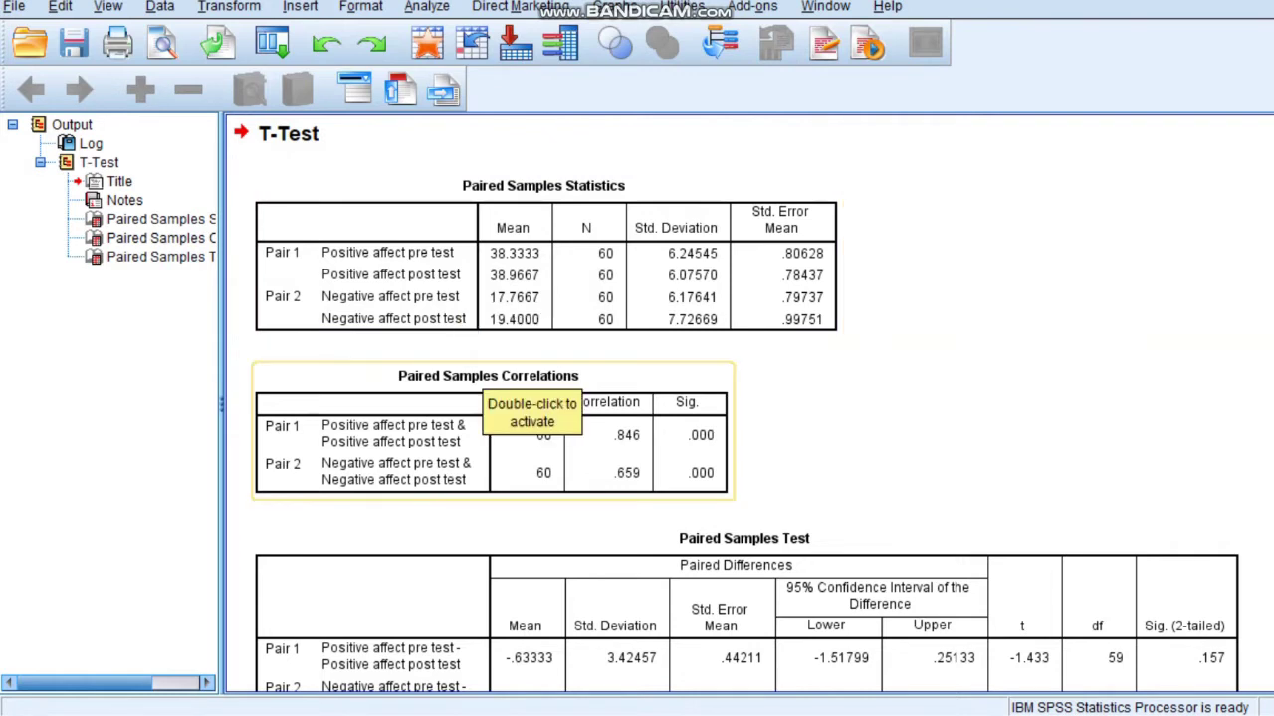
# Examine the Paired Samples Statistics and Paired Samples Test tables in the t-test output.
pyautogui.scroll(-3, 637, 398)
pyautogui.click(545, 199)
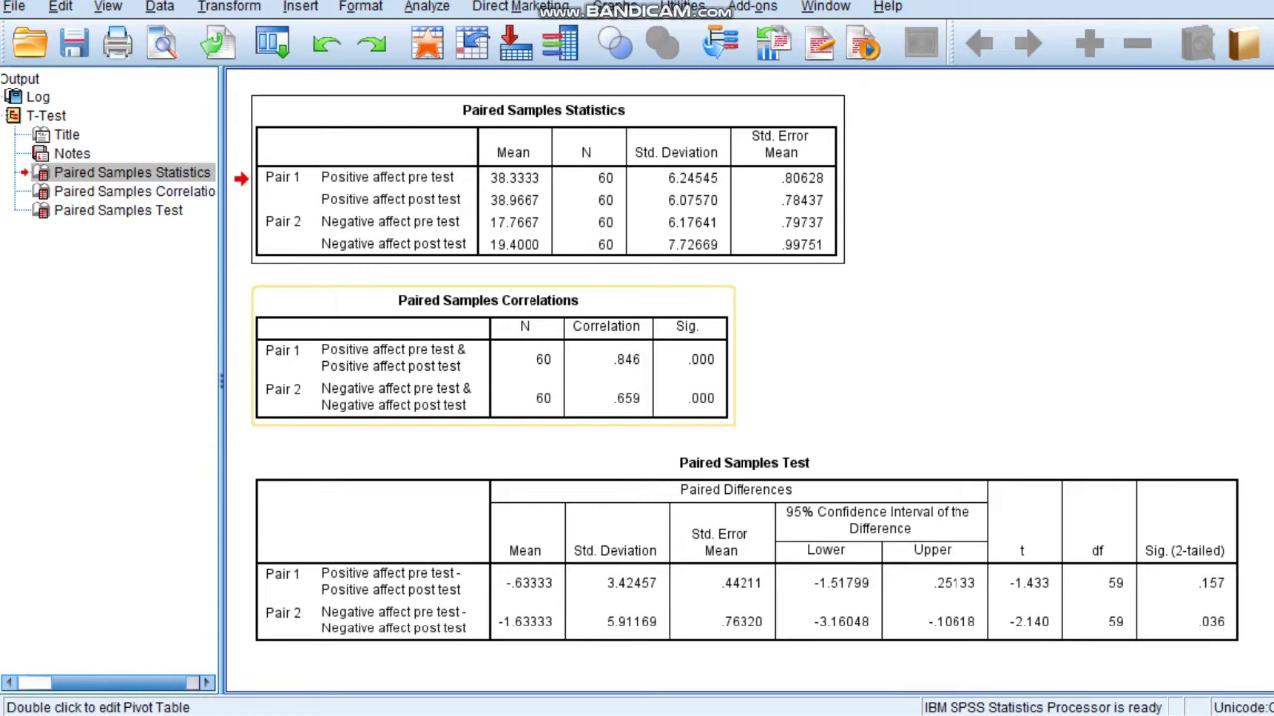
pyautogui.click(745, 558)
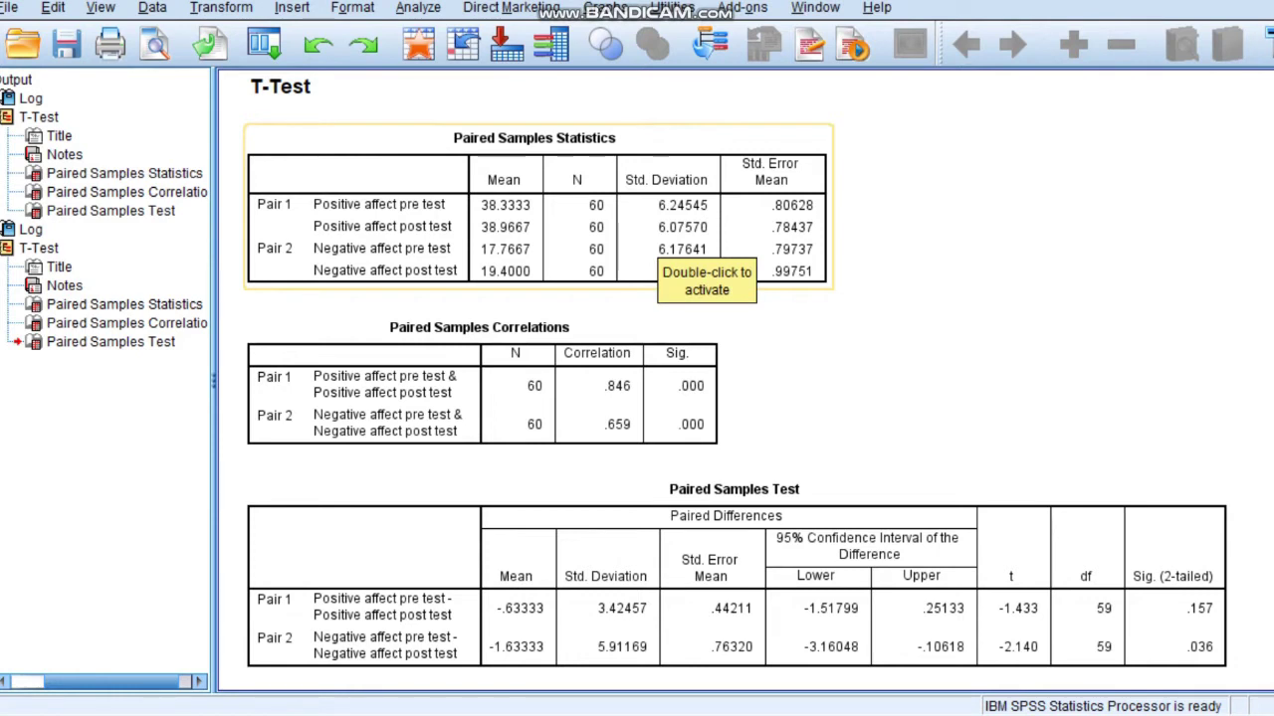
# Copy the Paired Samples Statistics table and paste it into Excel at cell A1 of Sheet2.
pyautogui.rightClick(657, 239)
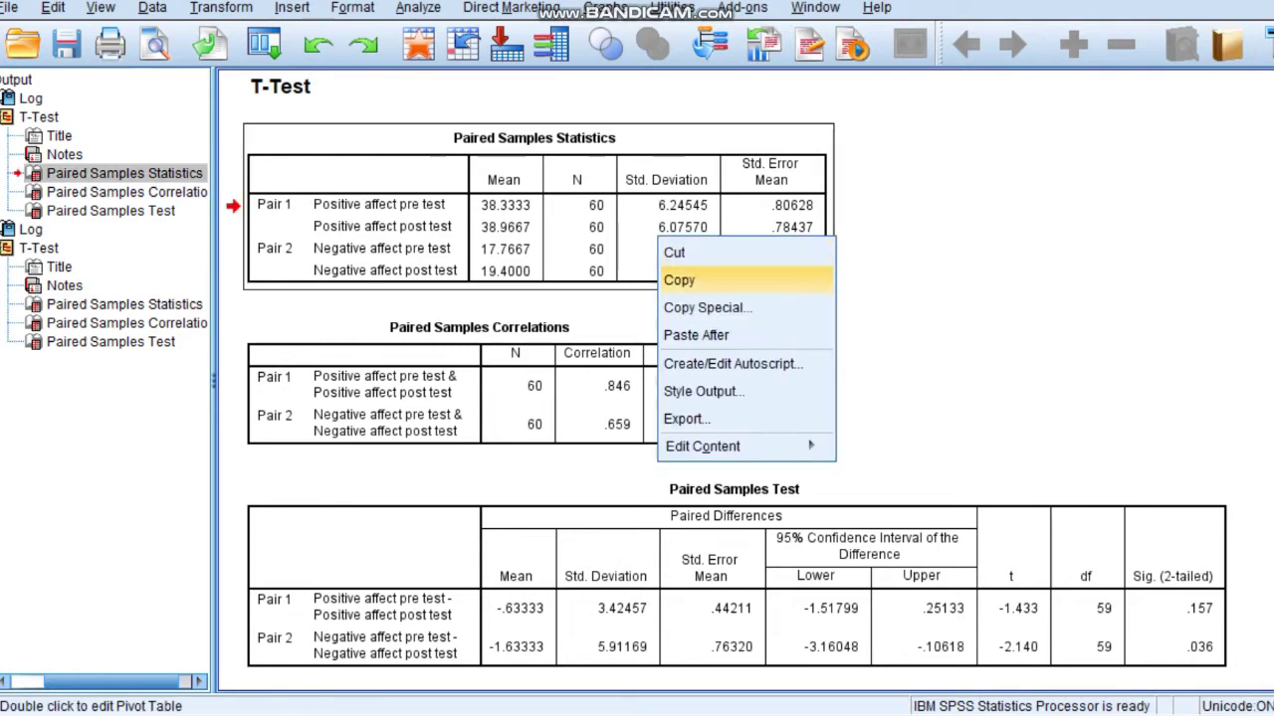
pyautogui.click(680, 279)
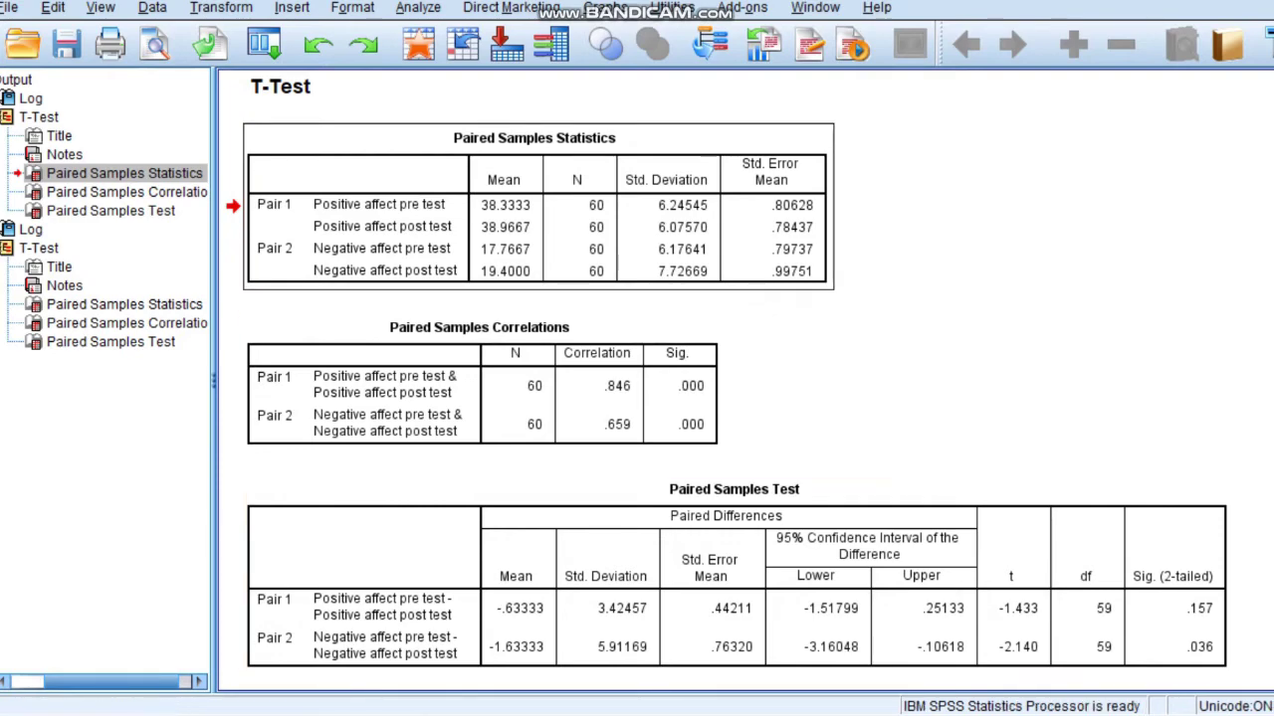
pyautogui.hotkey('alt', 'Tab')
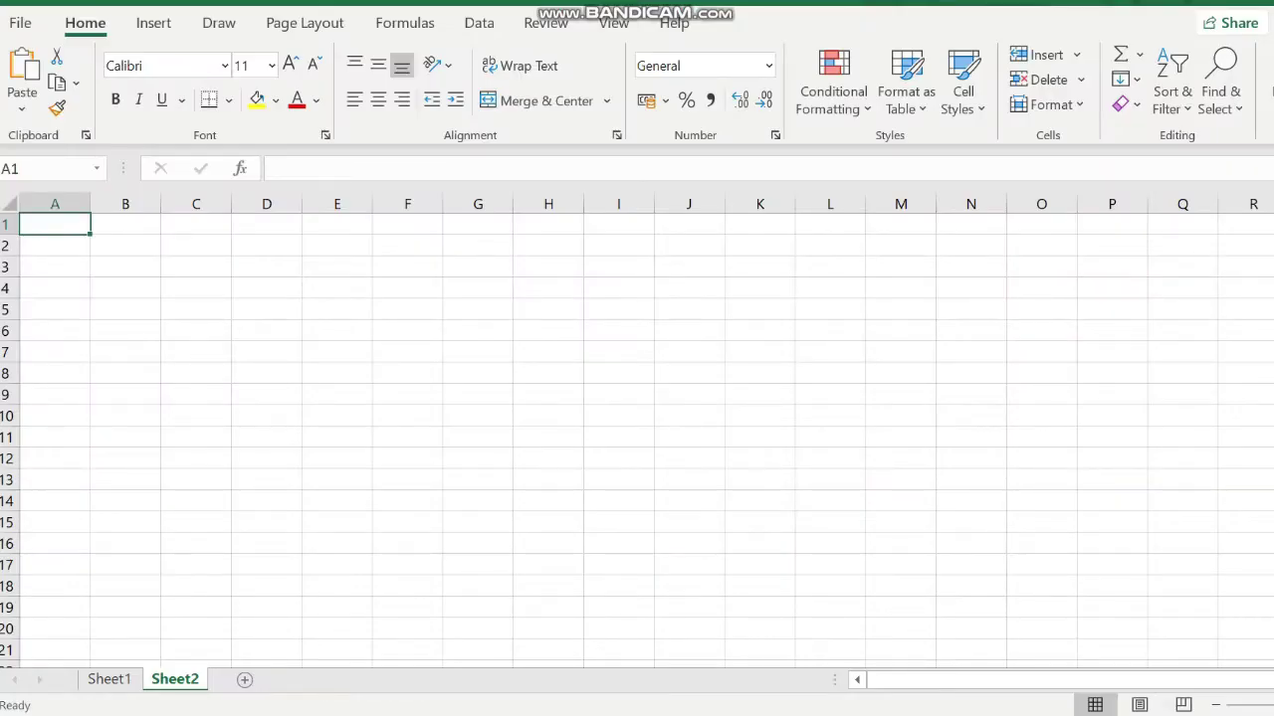
pyautogui.hotkey('ctrl', 'v')
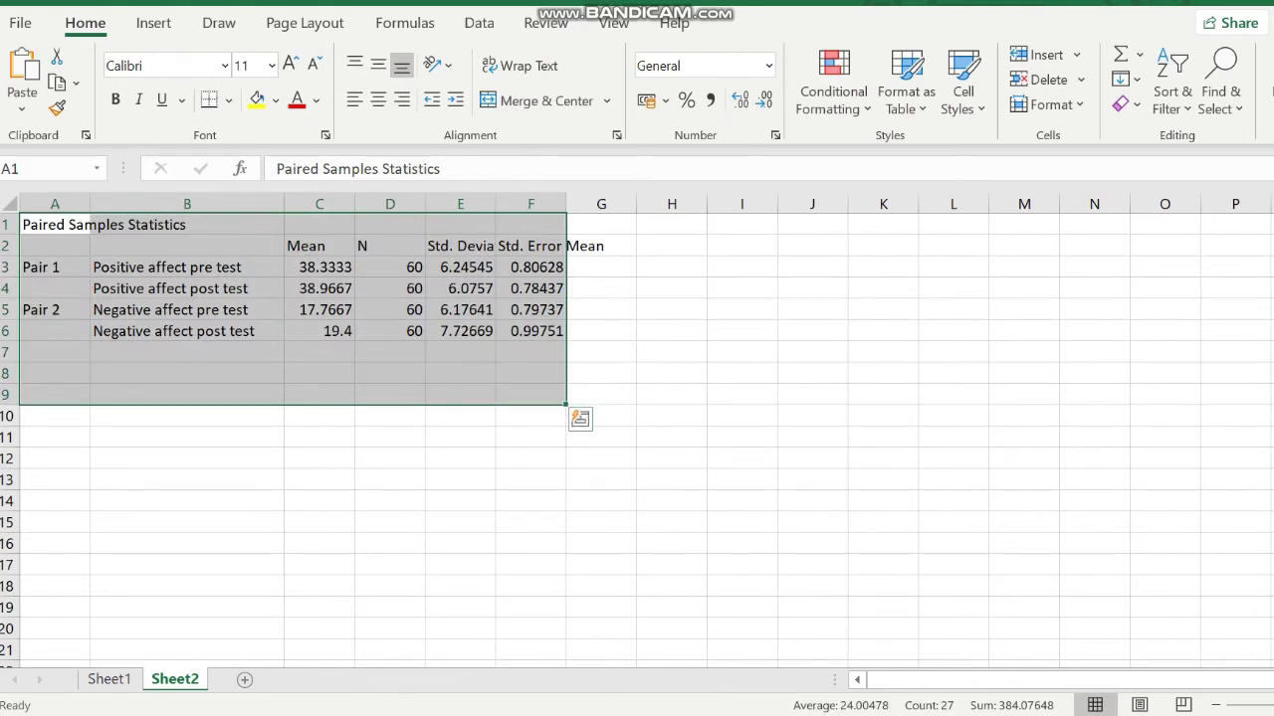
# Clear the Std. Error Mean heading and its values in cells F2:F6 of the pasted table.
pyautogui.click(530, 245)
pyautogui.hotkey('shift', 'Down')
pyautogui.hotkey('shift', 'Down')
pyautogui.hotkey('shift', 'Down')
pyautogui.hotkey('shift', 'Down')
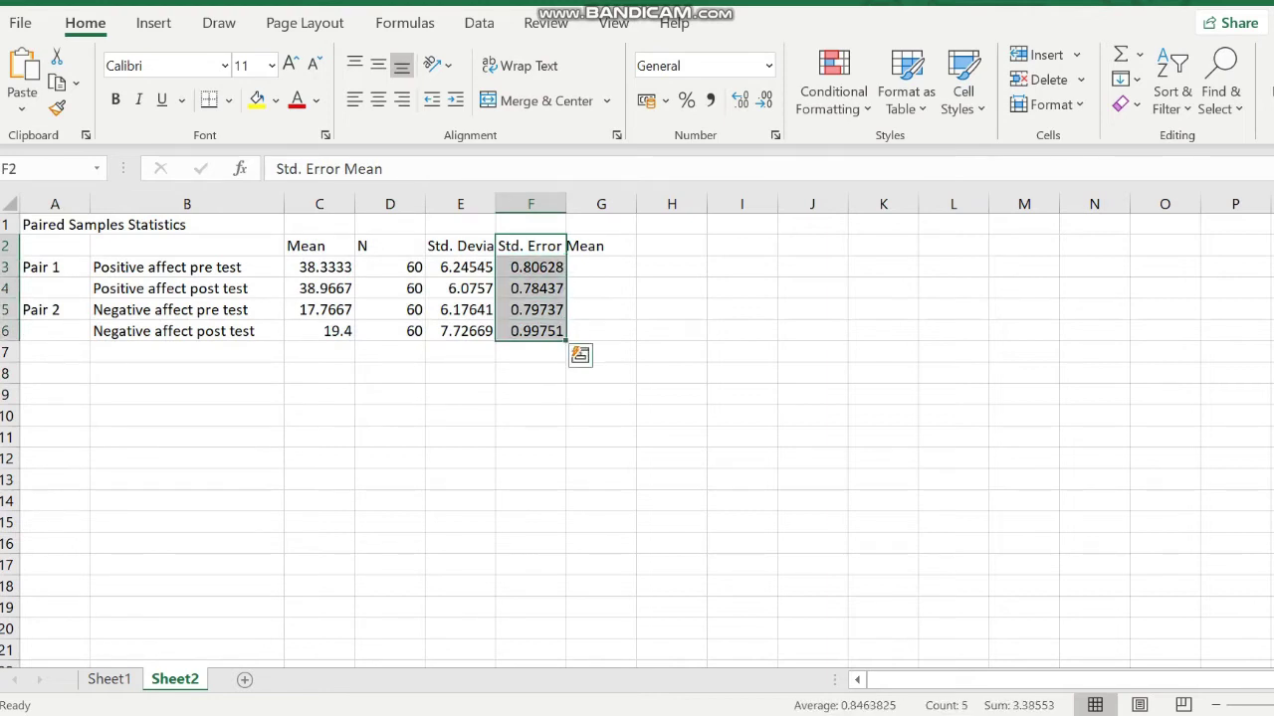
pyautogui.press('Delete')
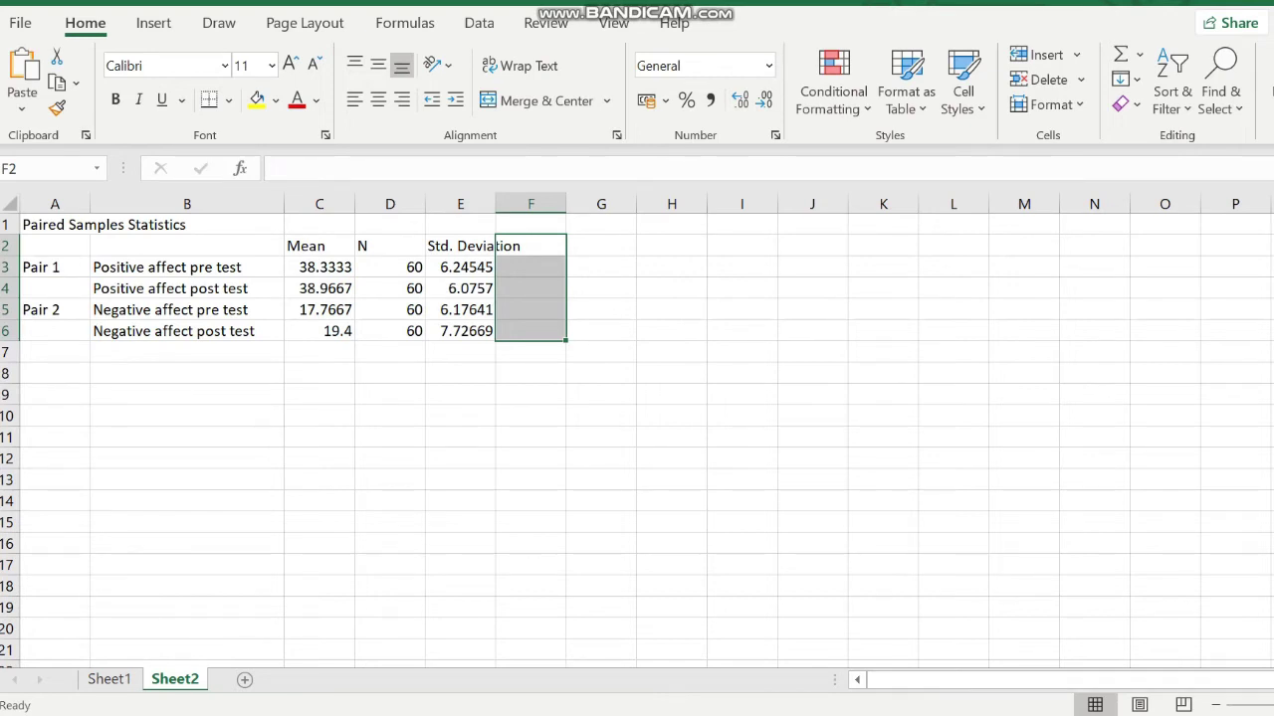
# Copy the Paired Samples Test table from the SPSS output and paste it into Excel at cell A8 of Sheet2.
pyautogui.click(692, 714)
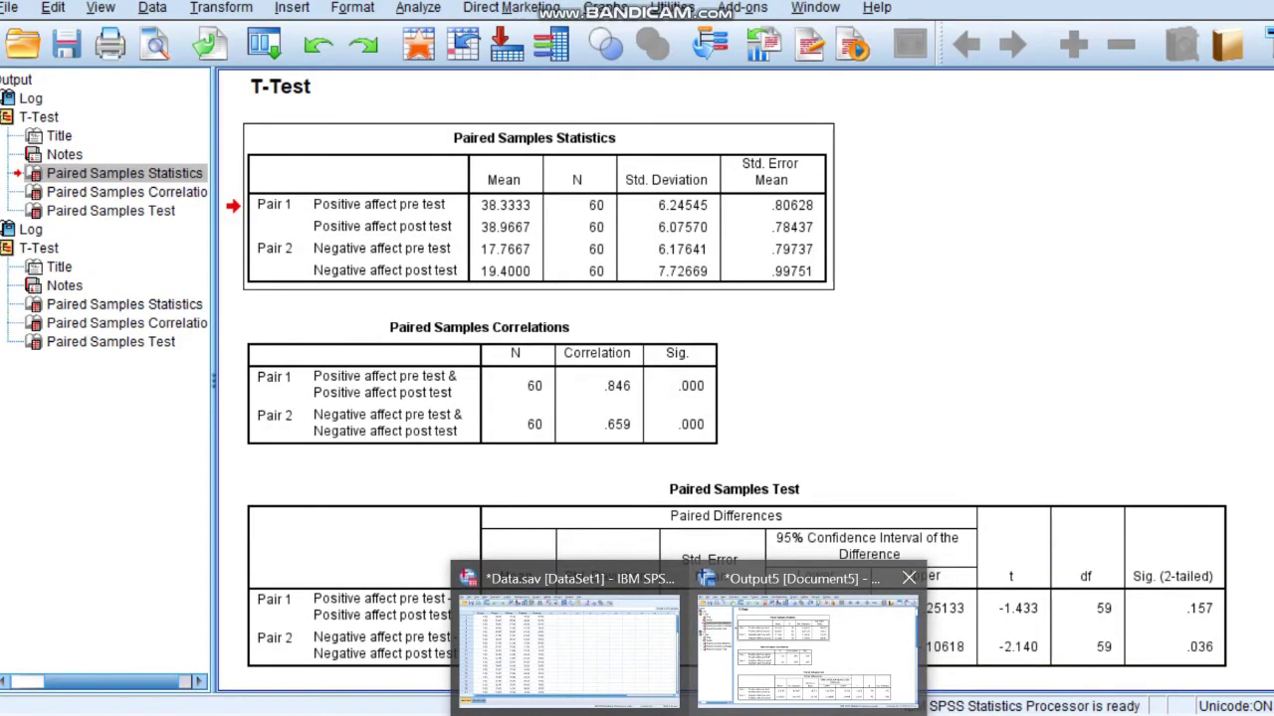
pyautogui.click(811, 642)
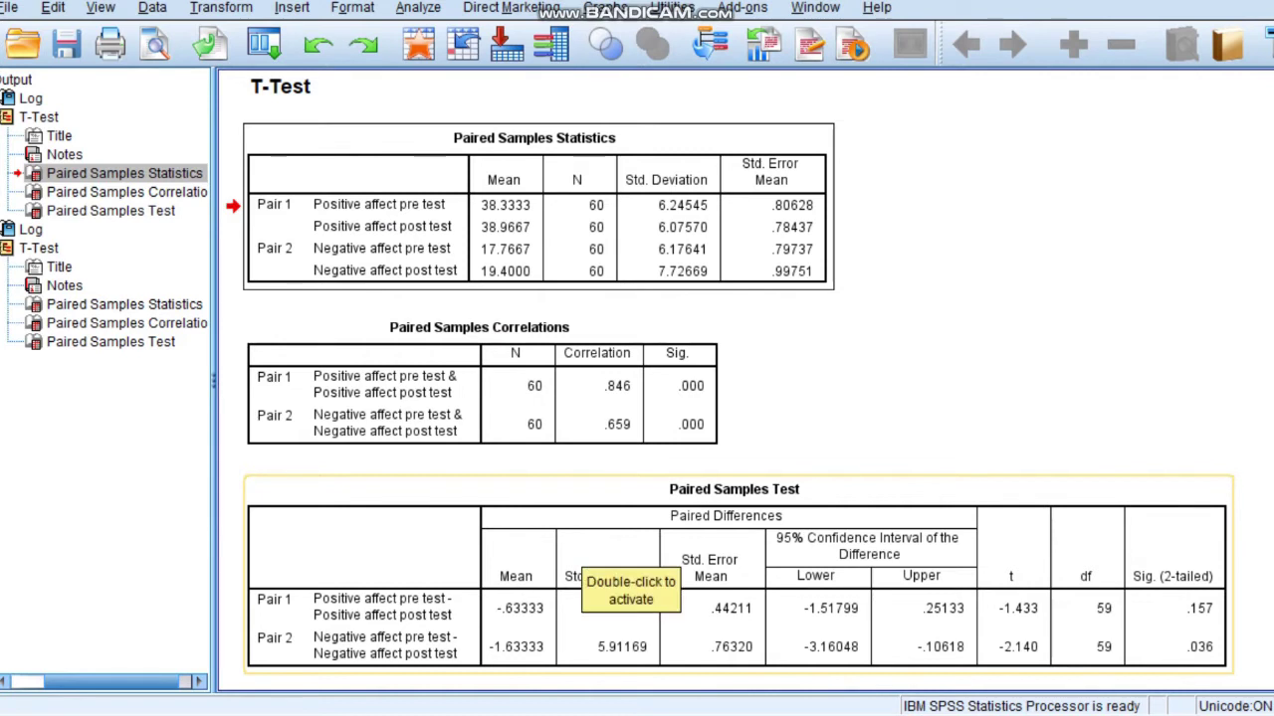
pyautogui.rightClick(585, 543)
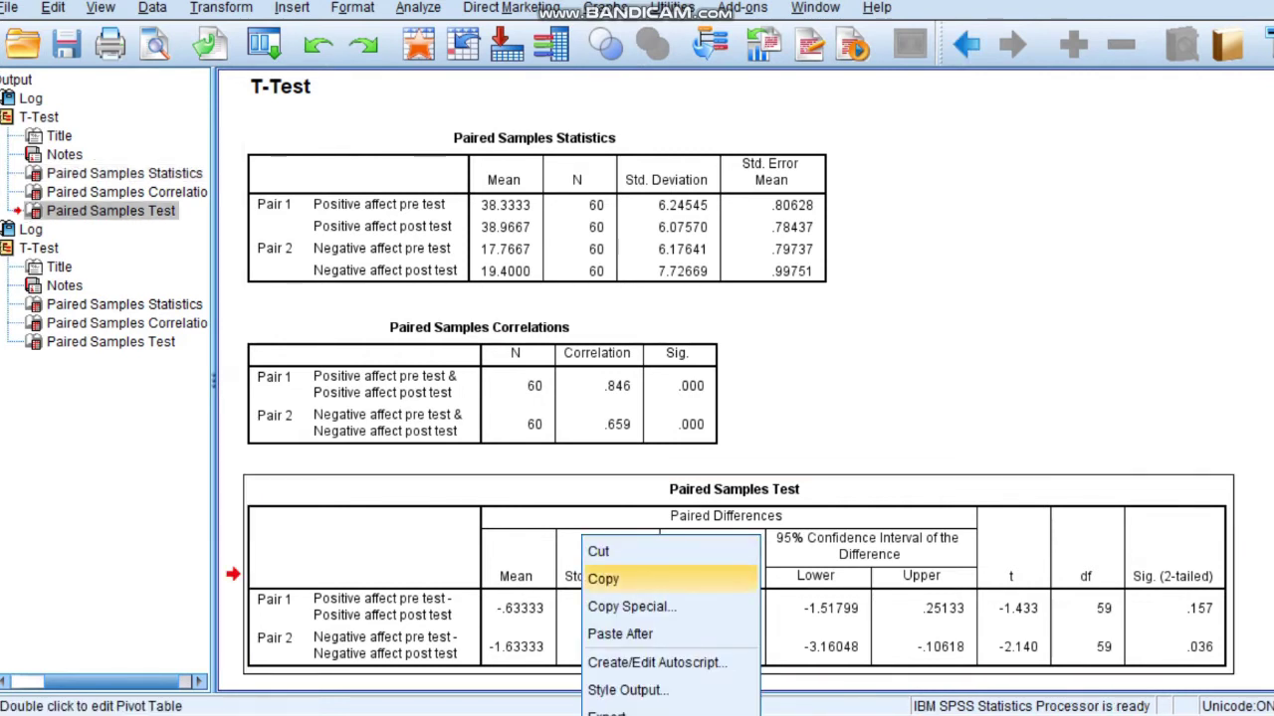
pyautogui.click(617, 578)
pyautogui.hotkey('alt', 'Tab')
pyautogui.click(55, 373)
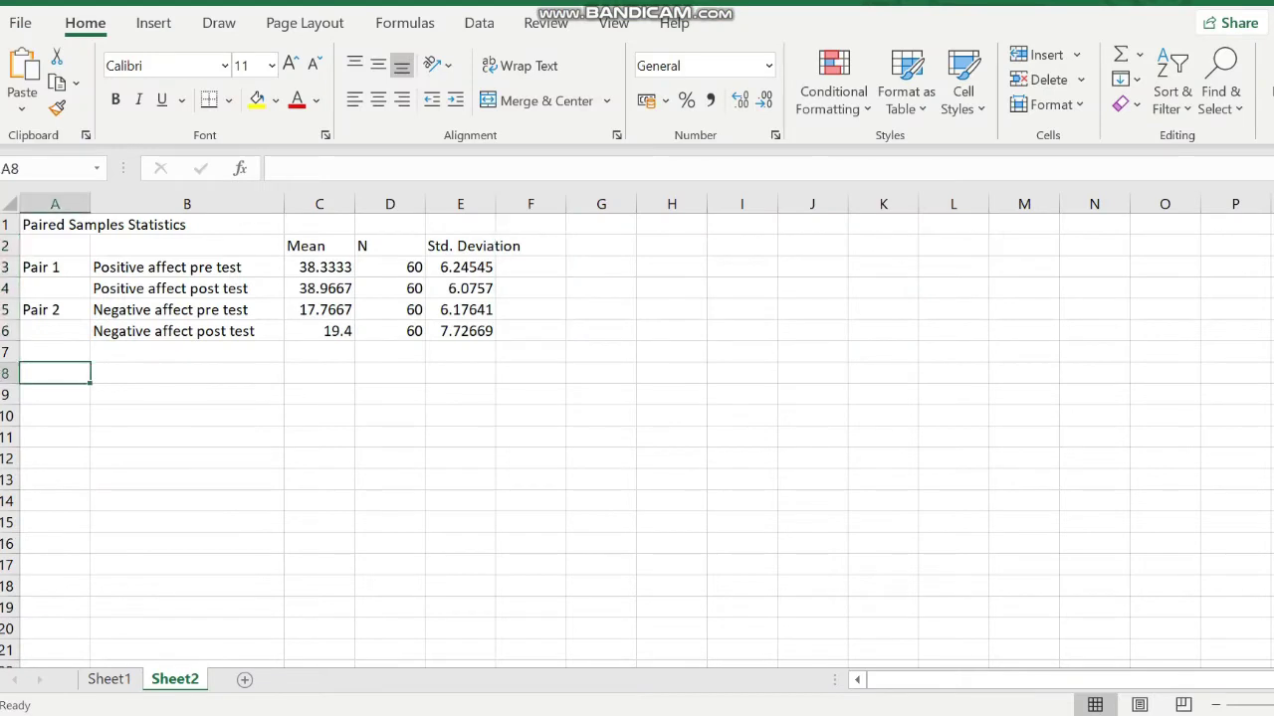
pyautogui.hotkey('ctrl', 'v')
# Enter the headings MD, SD, t and p in F2:I2 and copy each pair's matching values from the Paired Samples Test table under them.
pyautogui.click(530, 246)
pyautogui.write('m')
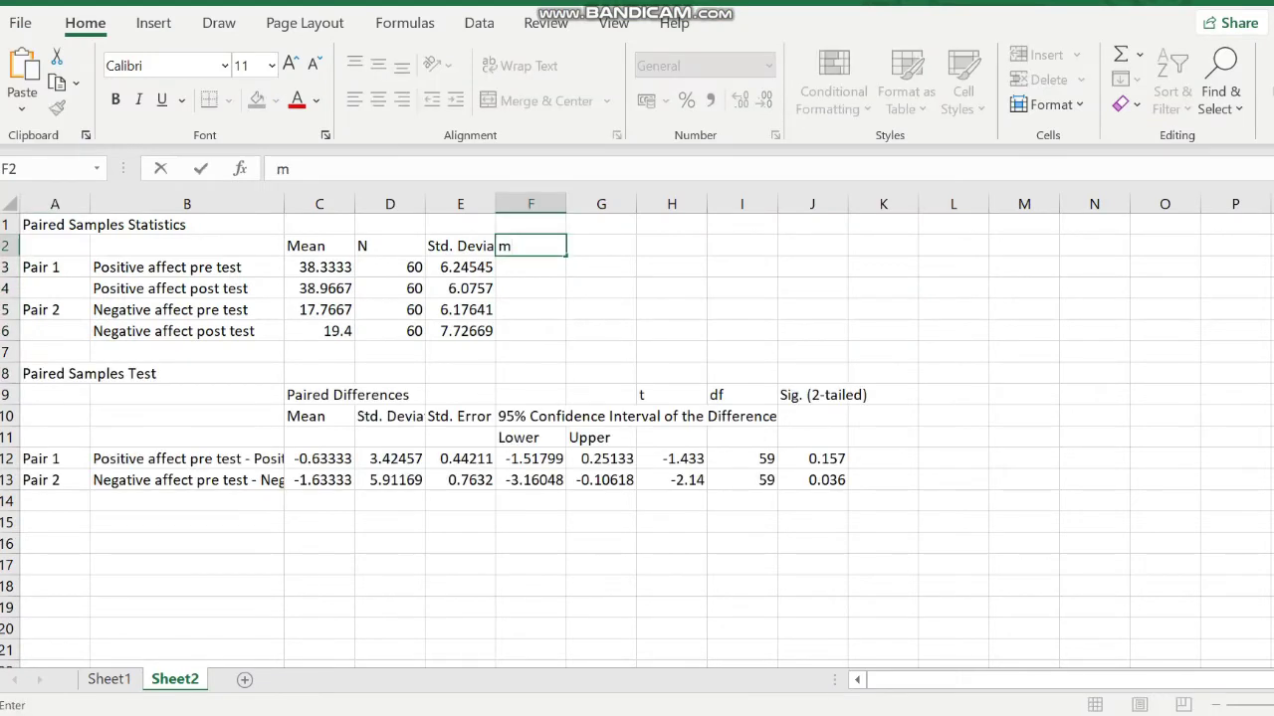
pyautogui.press('BackSpace')
pyautogui.write('MD')
pyautogui.press('Return')
pyautogui.press('Up')
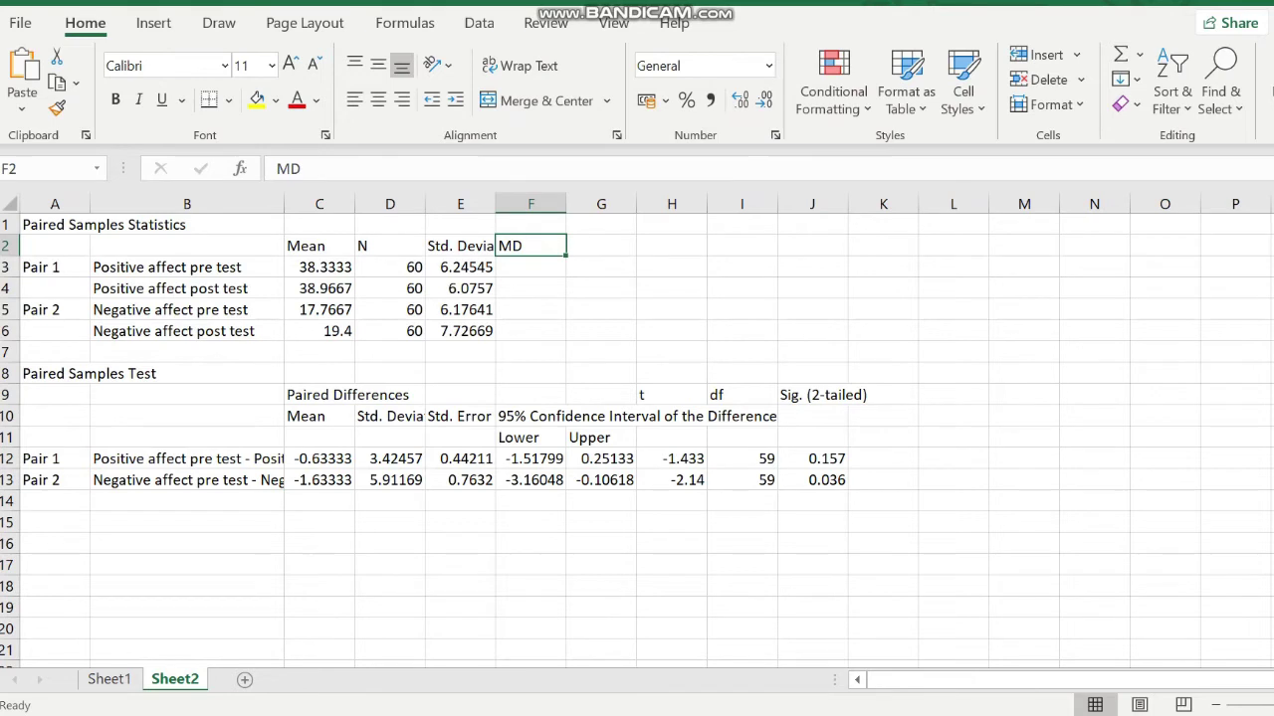
pyautogui.click(390, 417)
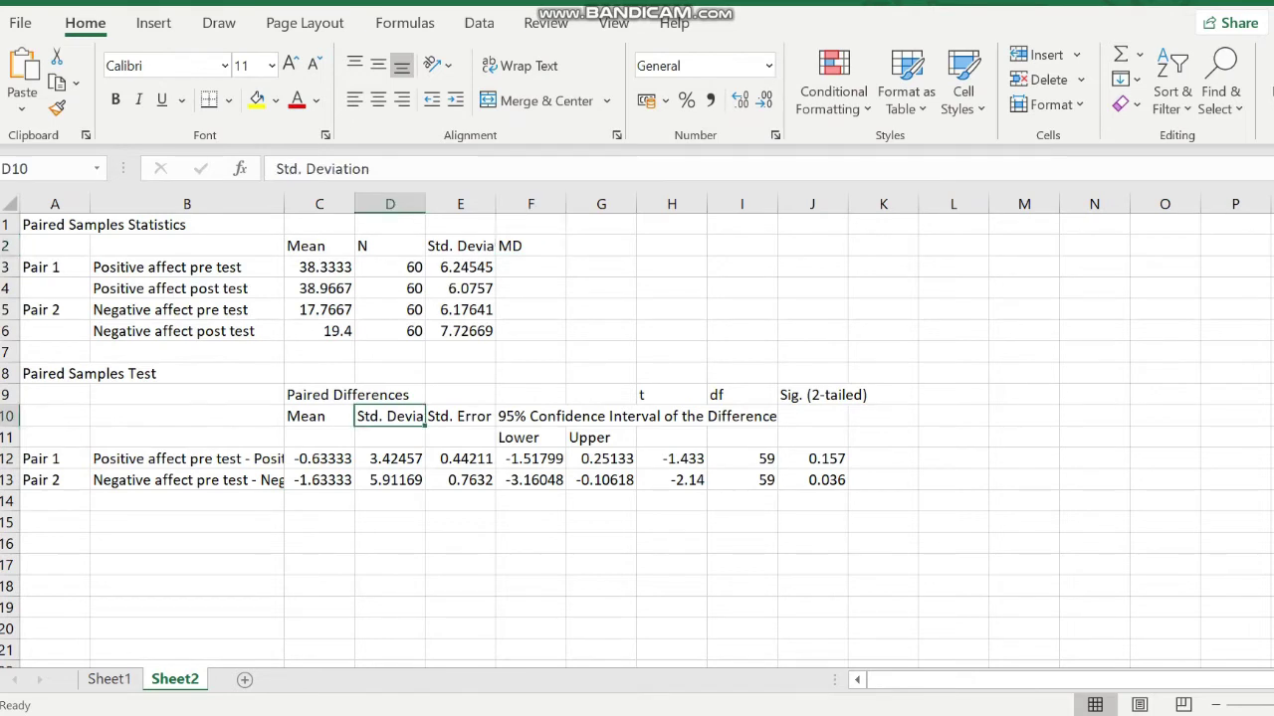
pyautogui.click(601, 245)
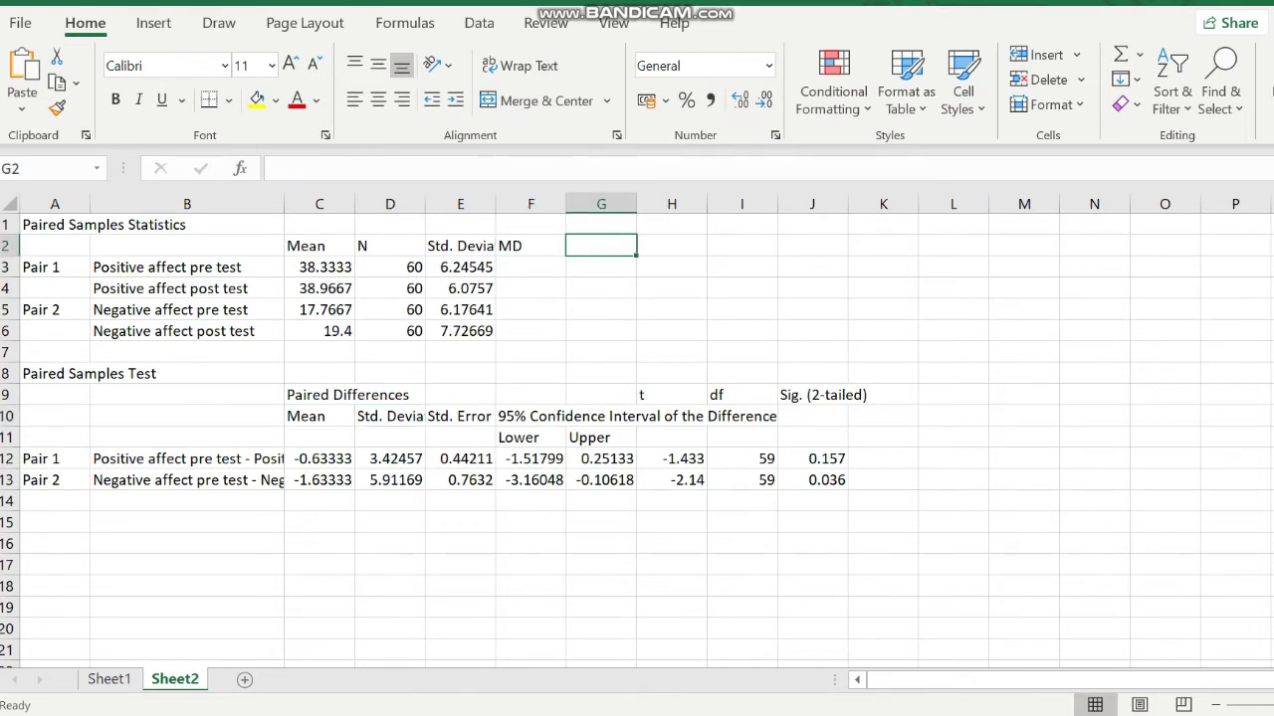
pyautogui.write('SD')
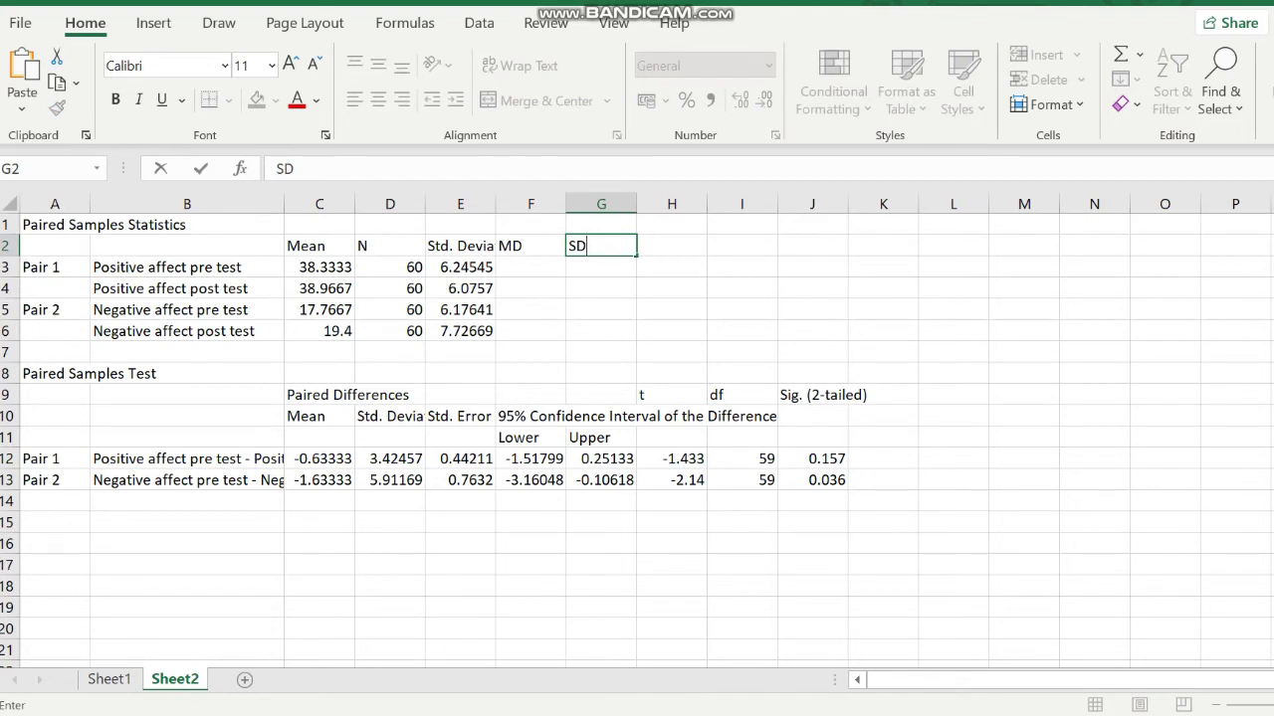
pyautogui.press('Tab')
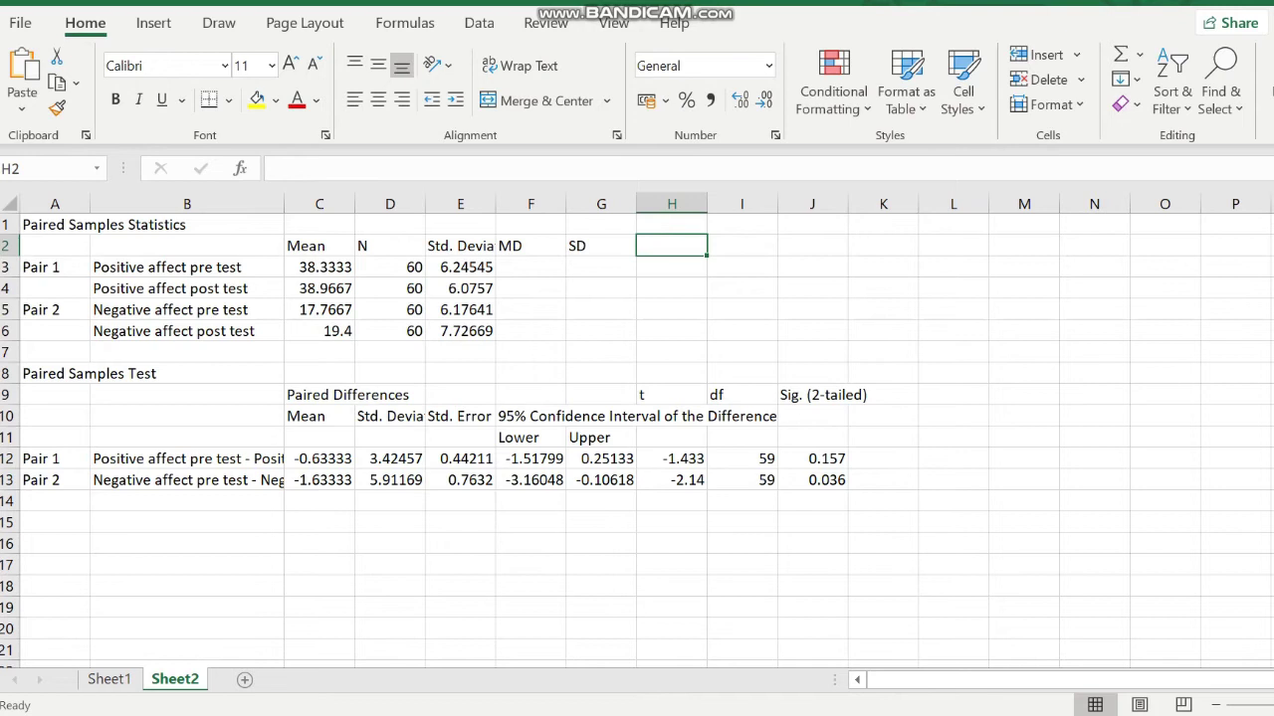
pyautogui.write('t')
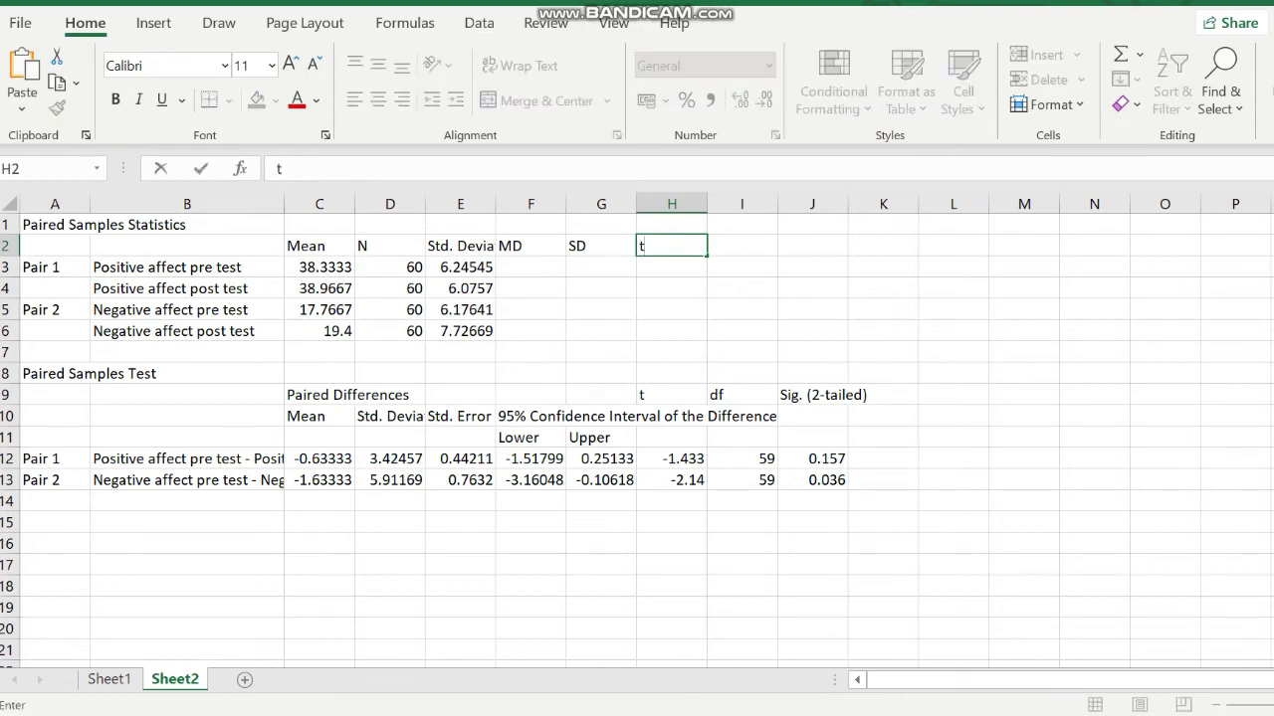
pyautogui.press('Tab')
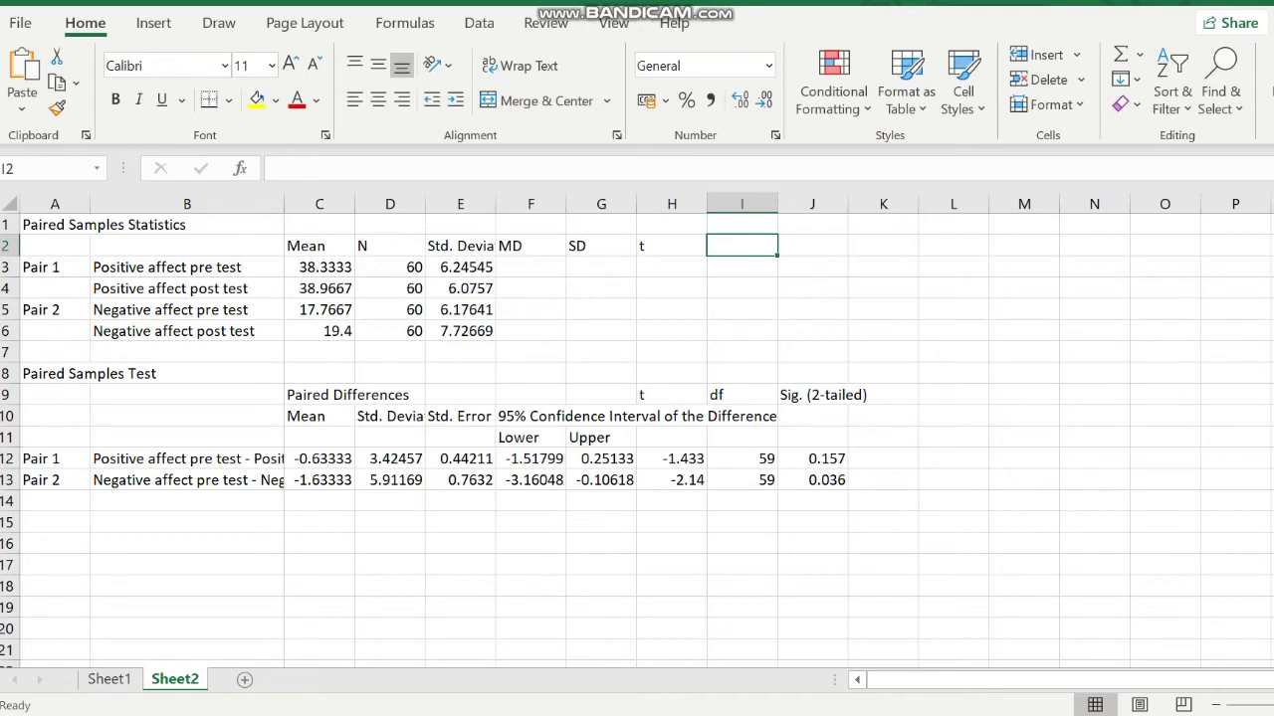
pyautogui.write('p')
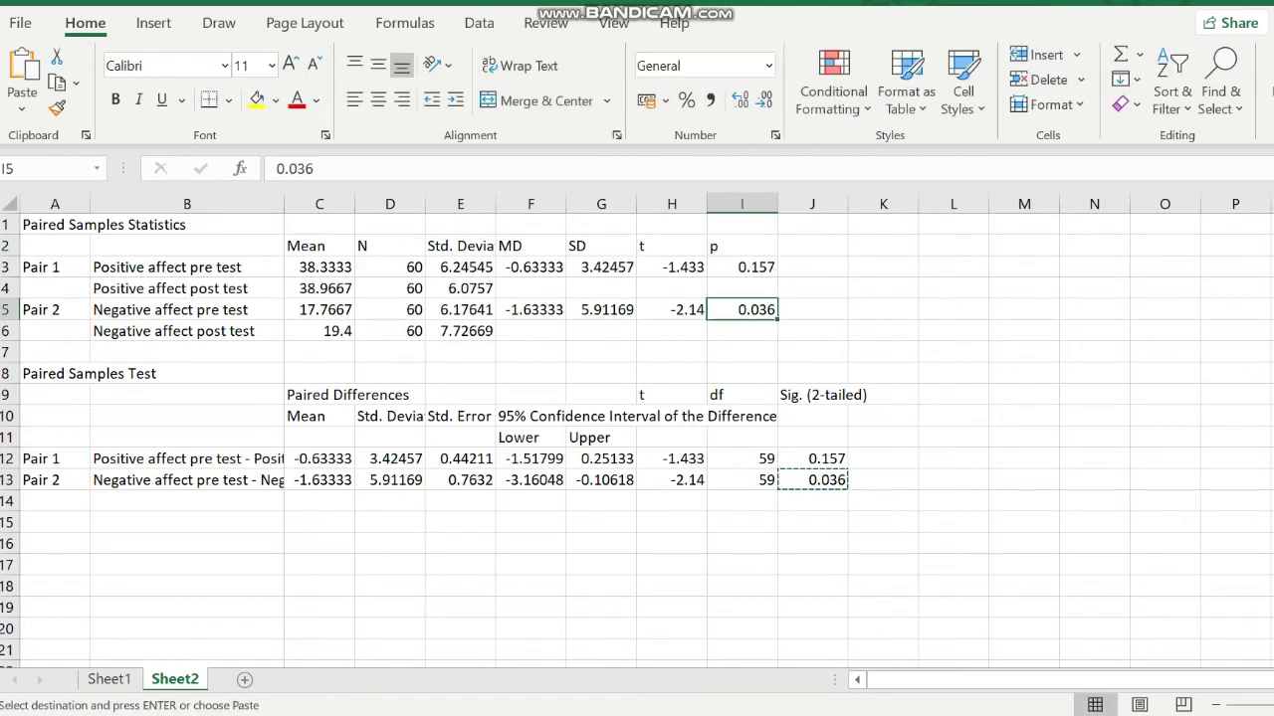
# Format the values in C3:I6 as Number with two decimal places.
pyautogui.click(320, 289)
pyautogui.click(319, 267)
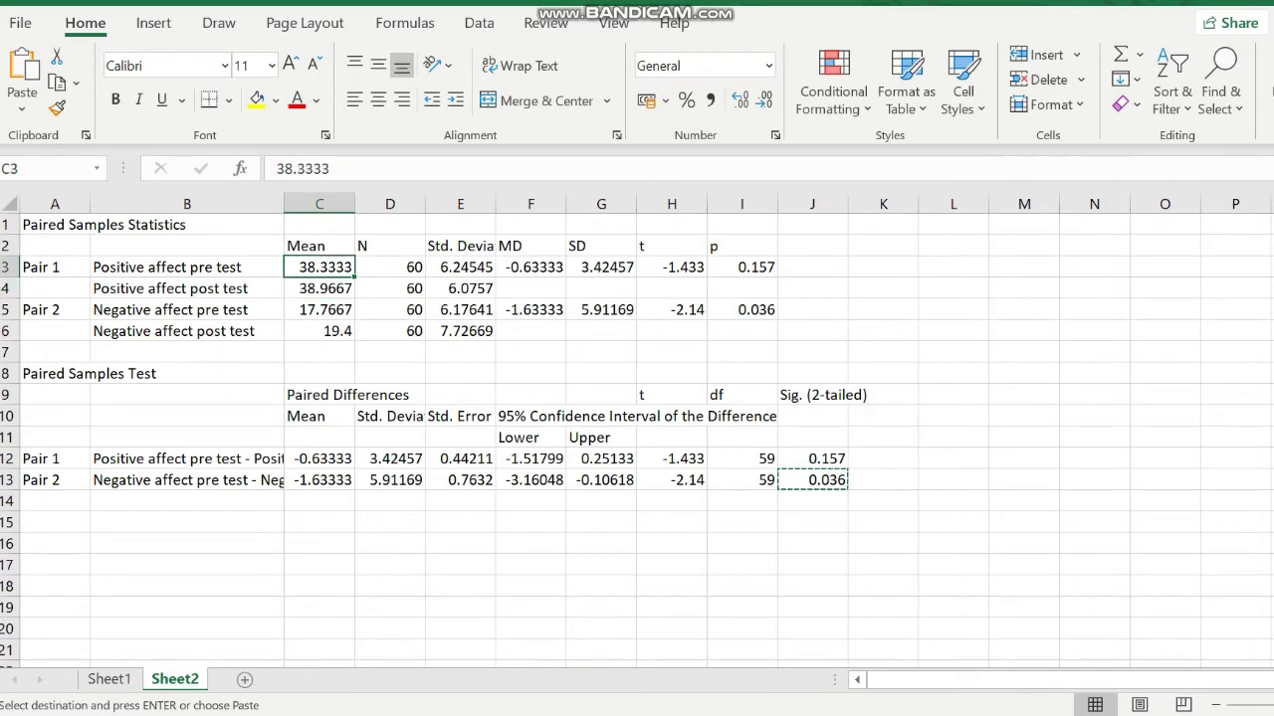
pyautogui.moveTo(319, 267); pyautogui.dragTo(742, 332)
pyautogui.click(769, 65)
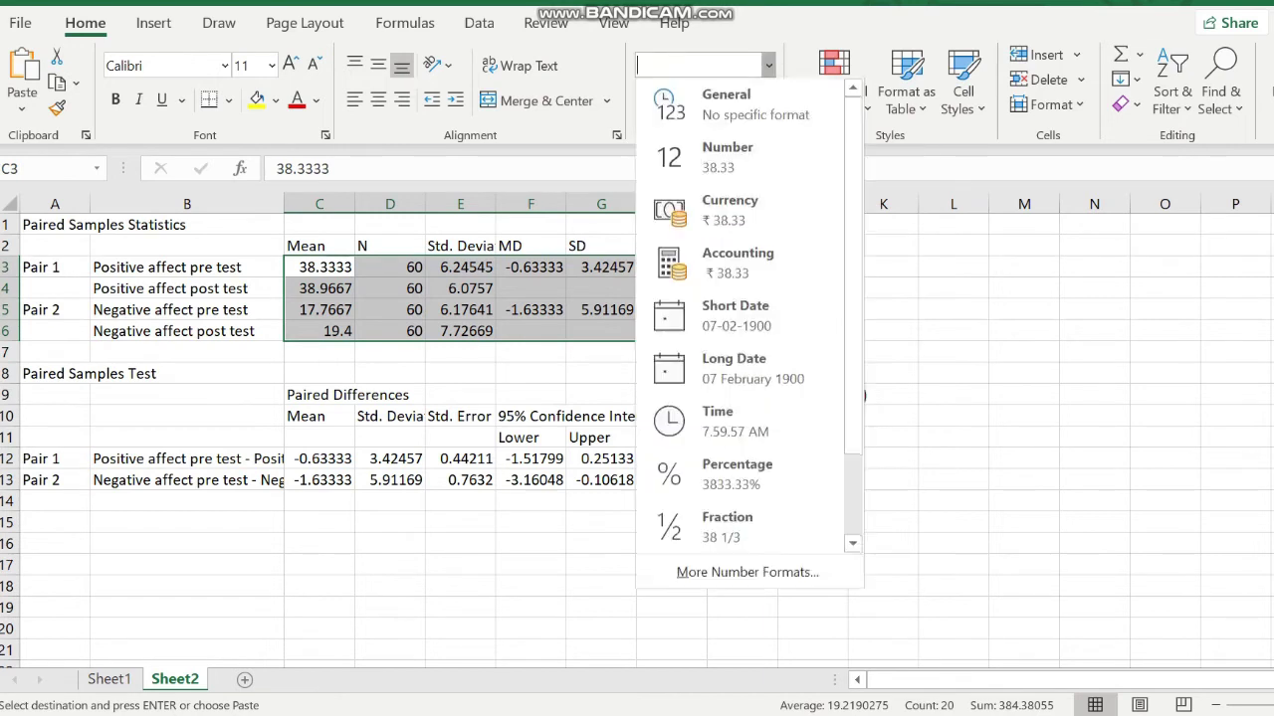
pyautogui.hotkey('ctrl', 'shift', '1')
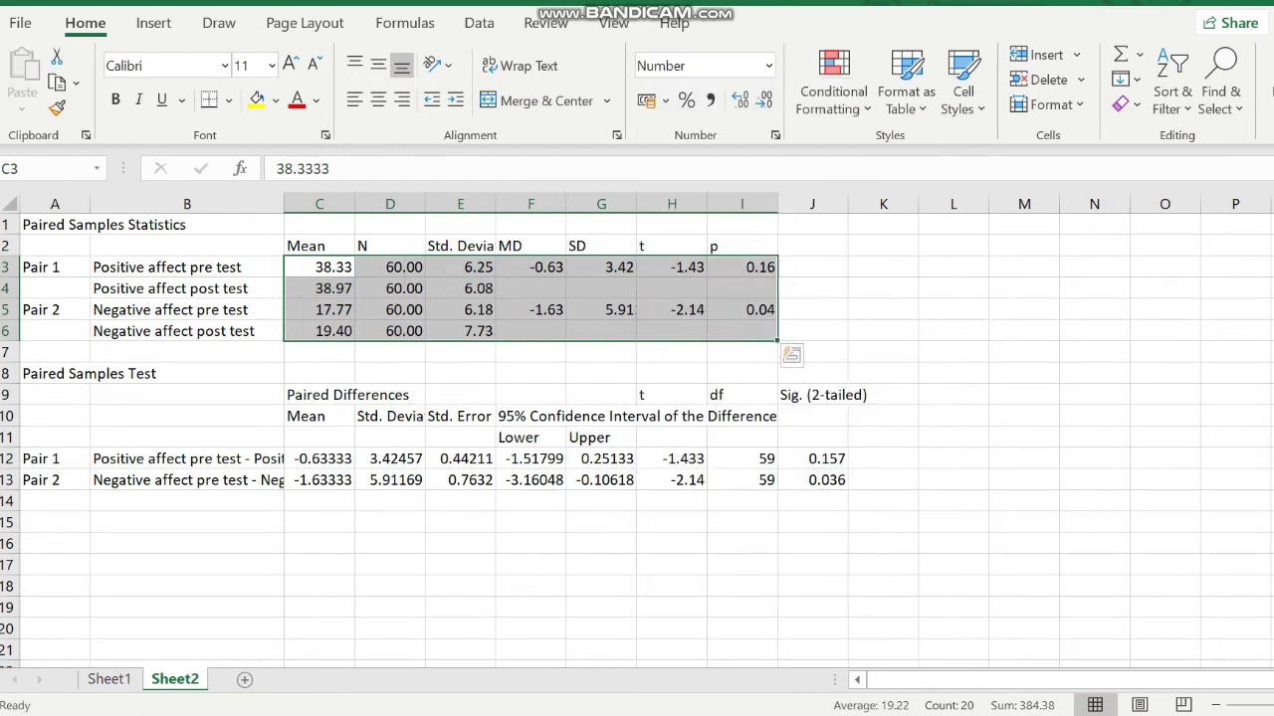
pyautogui.click(812, 288)
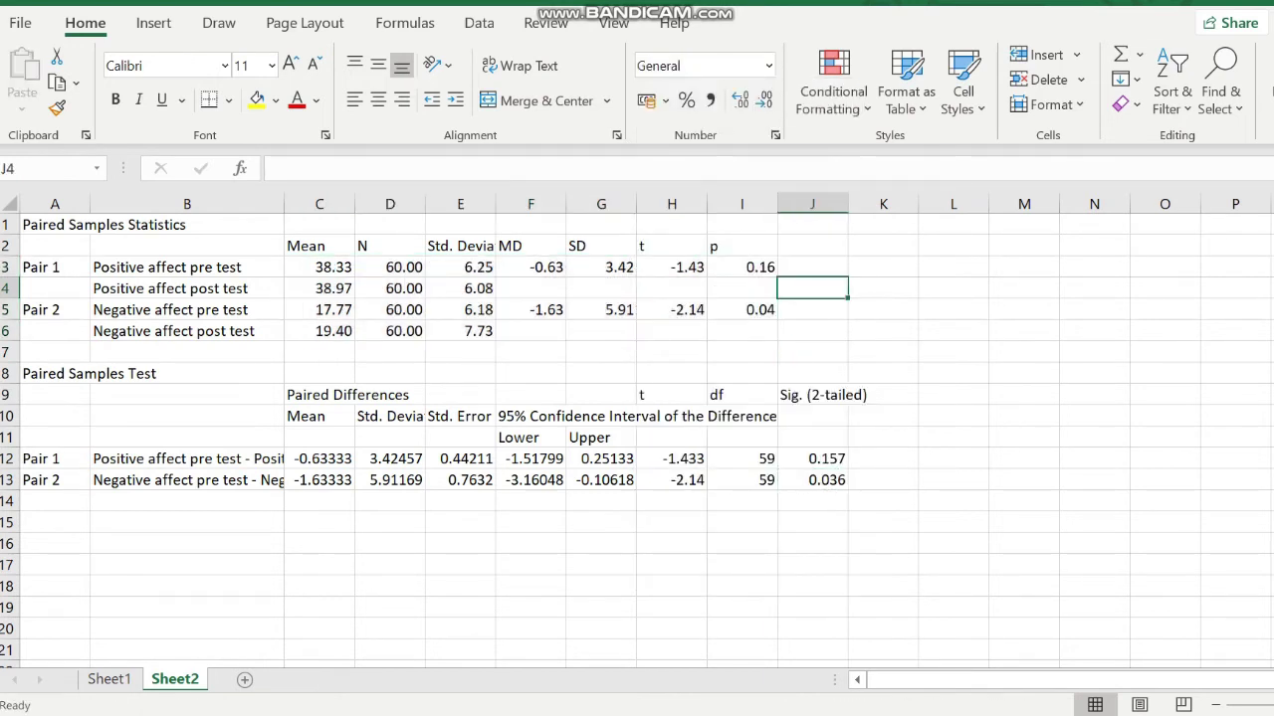
# Rename the Mean heading in C2 as M and delete the N column.
pyautogui.click(320, 246)
pyautogui.write('M')
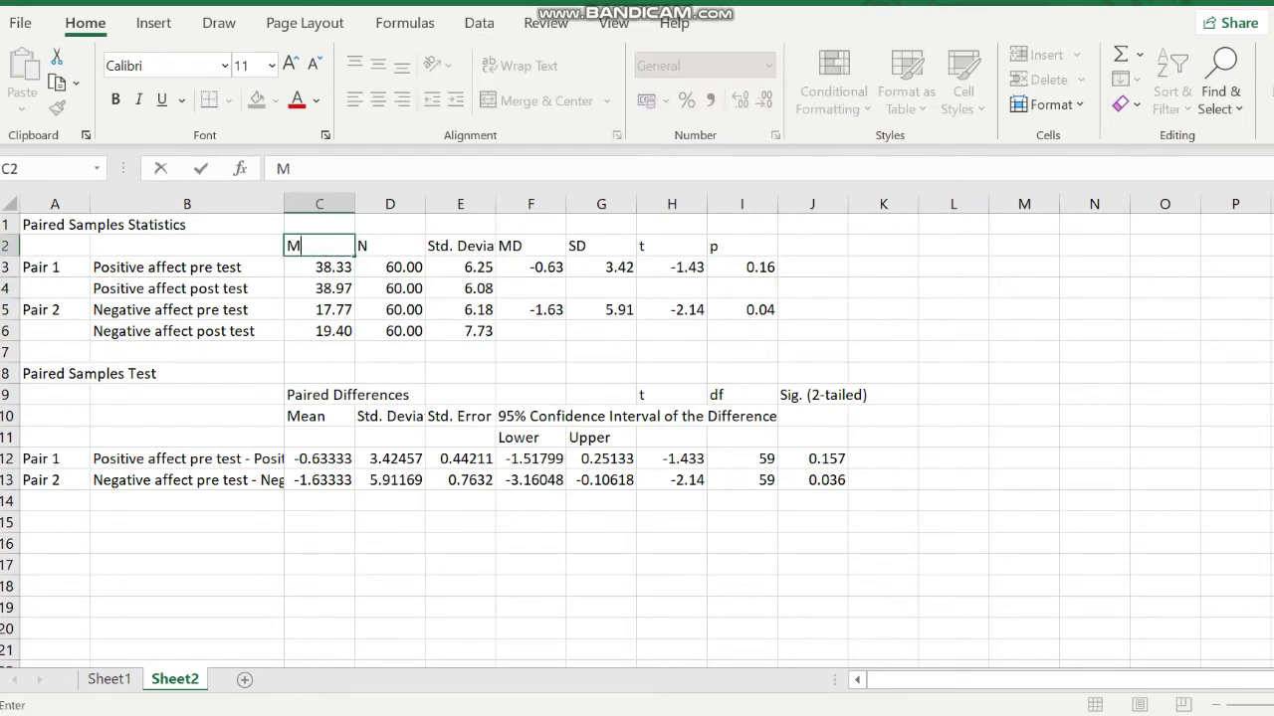
pyautogui.press('Tab')
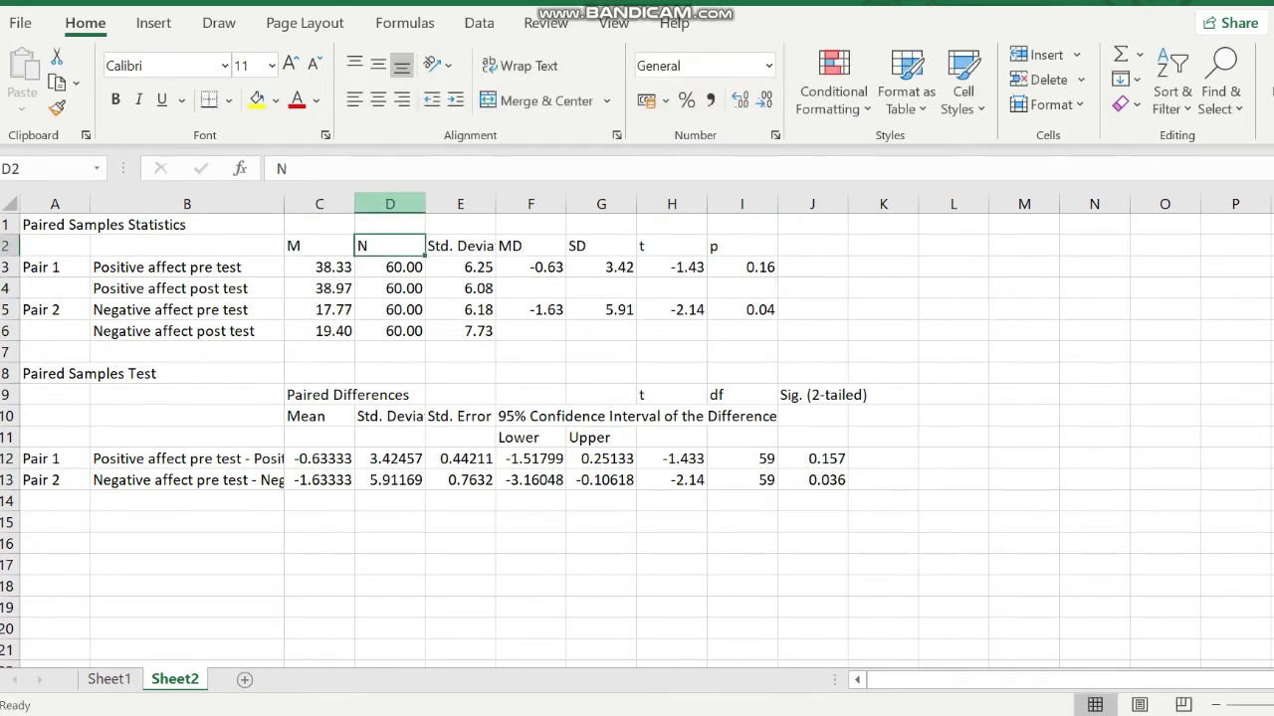
pyautogui.click(389, 203)
pyautogui.rightClick(389, 203)
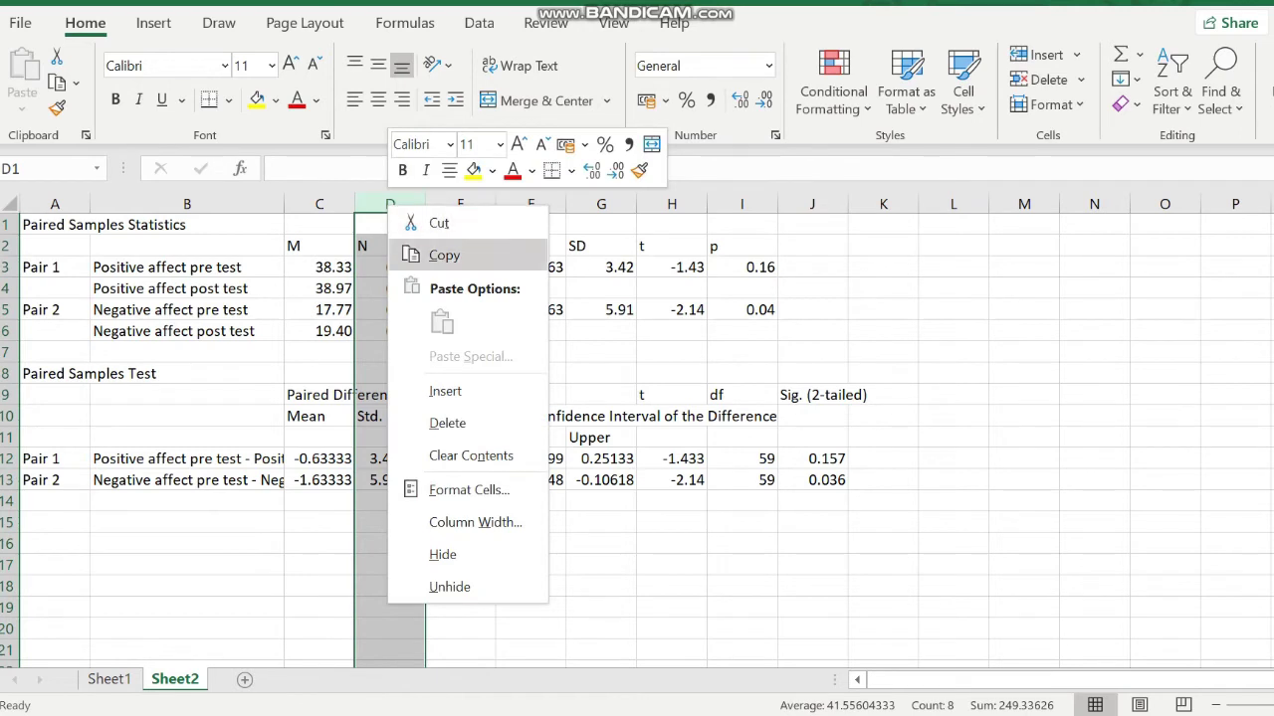
pyautogui.click(447, 423)
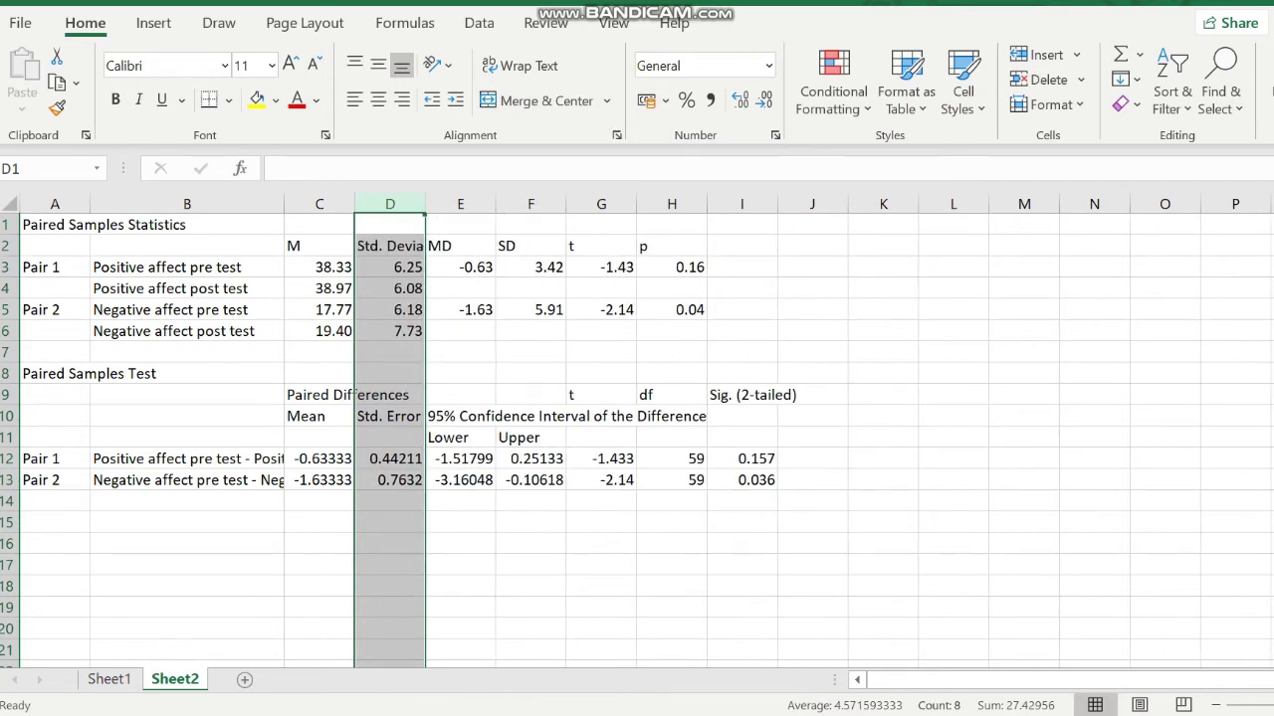
# Set the headings SD in D2 and Test in B2, and centre the headings and values in C2:H6.
pyautogui.click(389, 246)
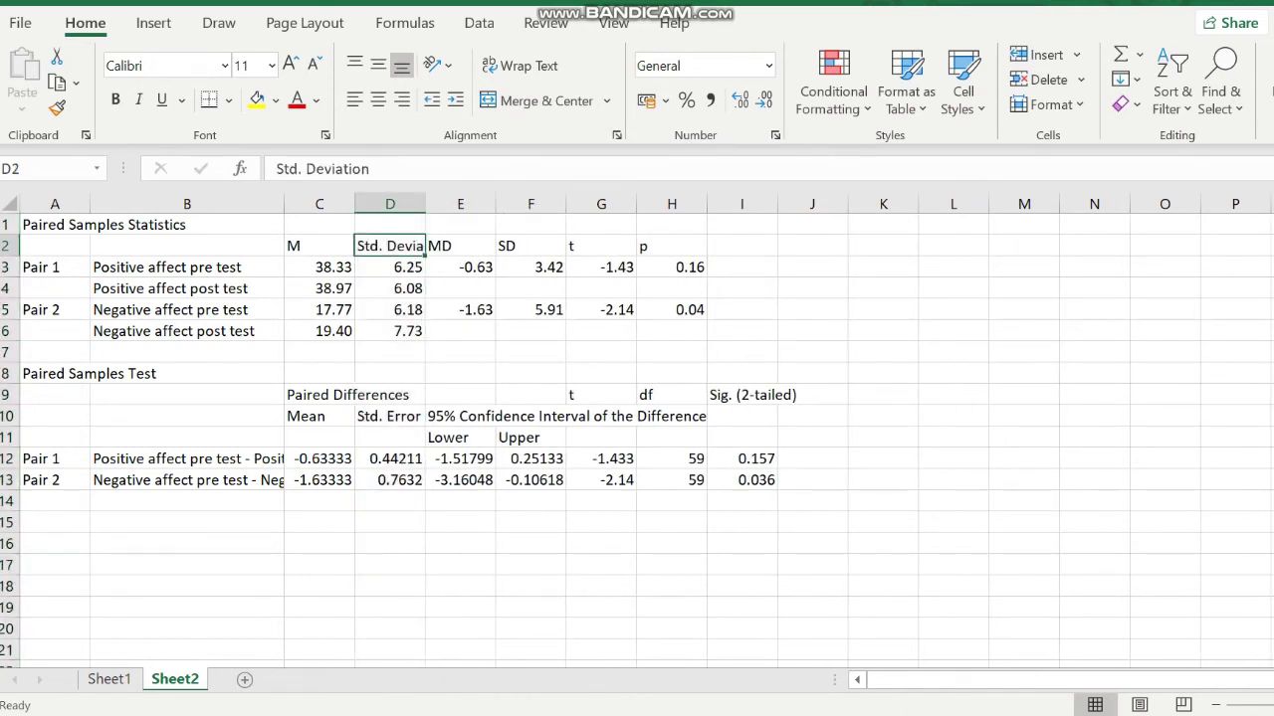
pyautogui.write('SD')
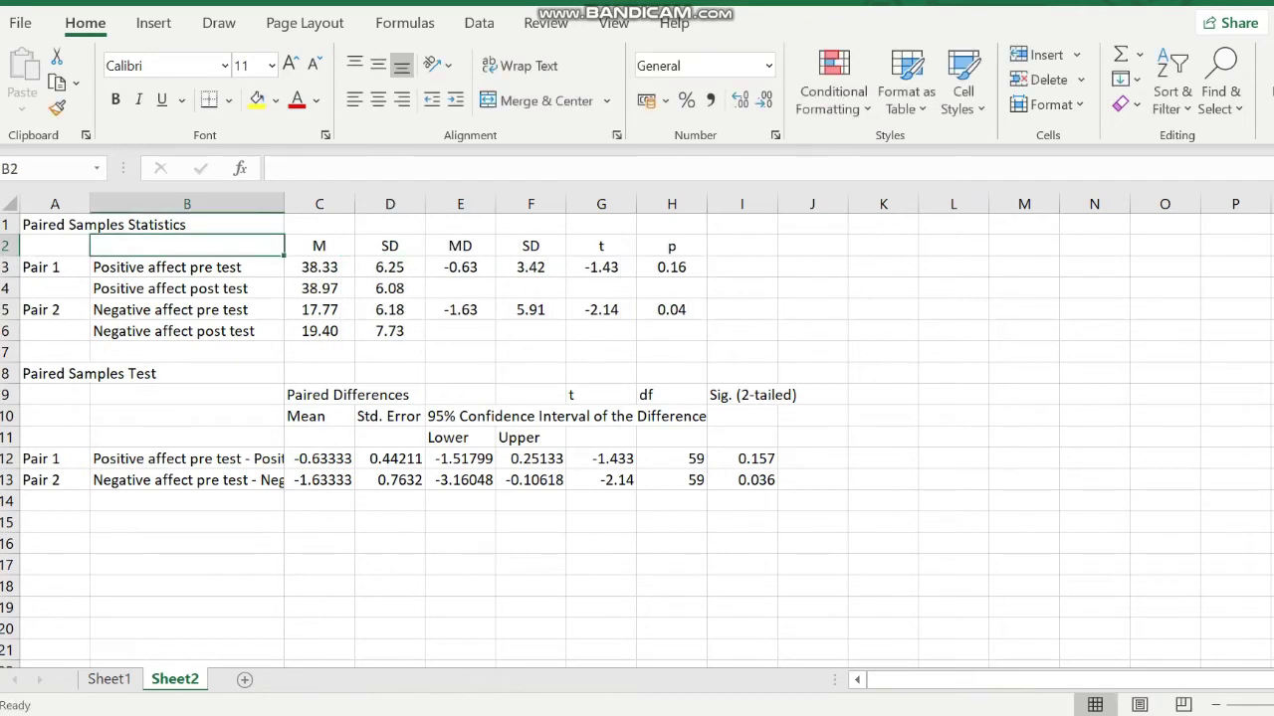
pyautogui.write('Test')
pyautogui.press('Return')
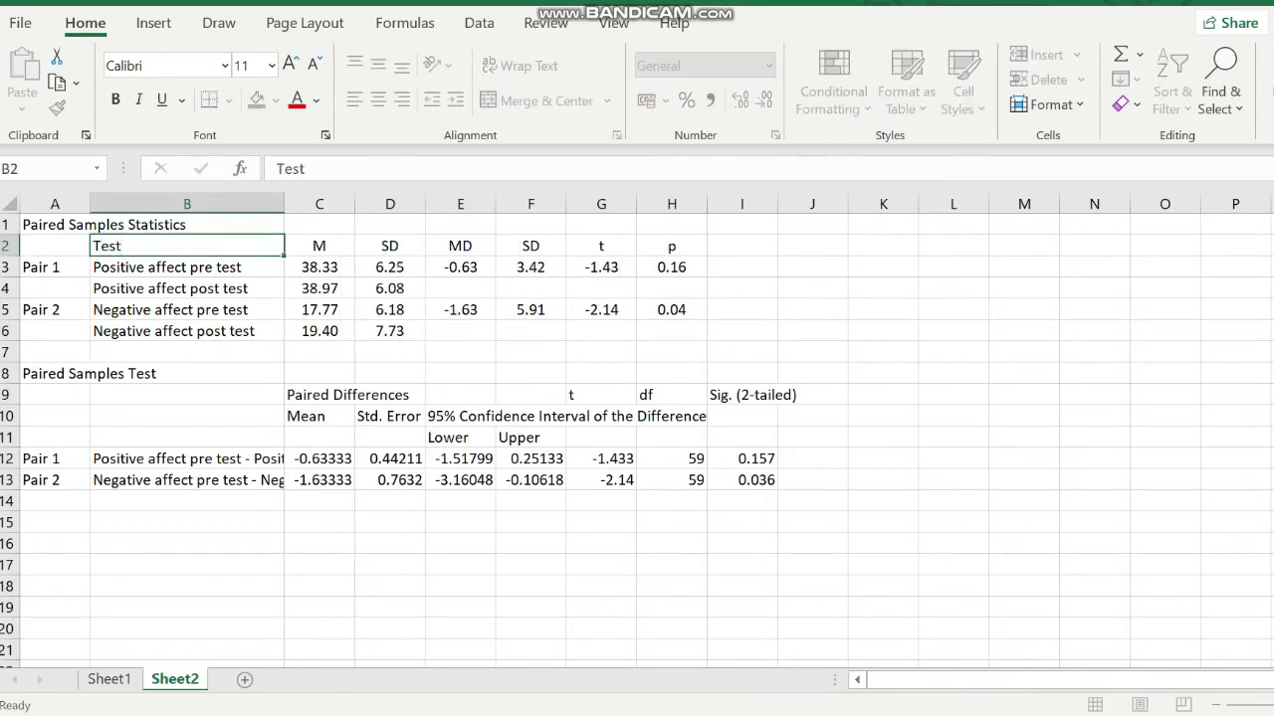
pyautogui.press('Up')
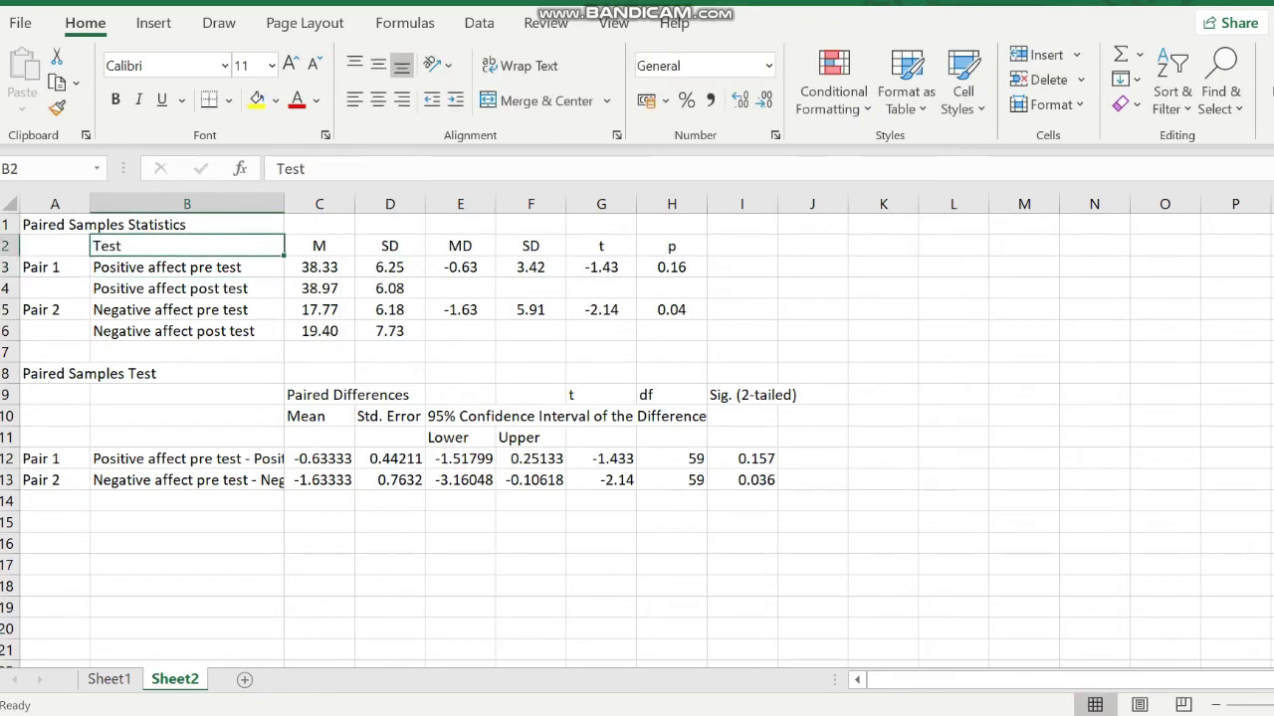
# Copy the results table in B2:H6, from the Test heading through the Negative affect post test row.
pyautogui.hotkey('shift', 'Right')
pyautogui.hotkey('shift', 'Right')
pyautogui.hotkey('shift', 'Right')
pyautogui.hotkey('shift', 'Right')
pyautogui.hotkey('shift', 'Right')
pyautogui.hotkey('shift', 'Right')
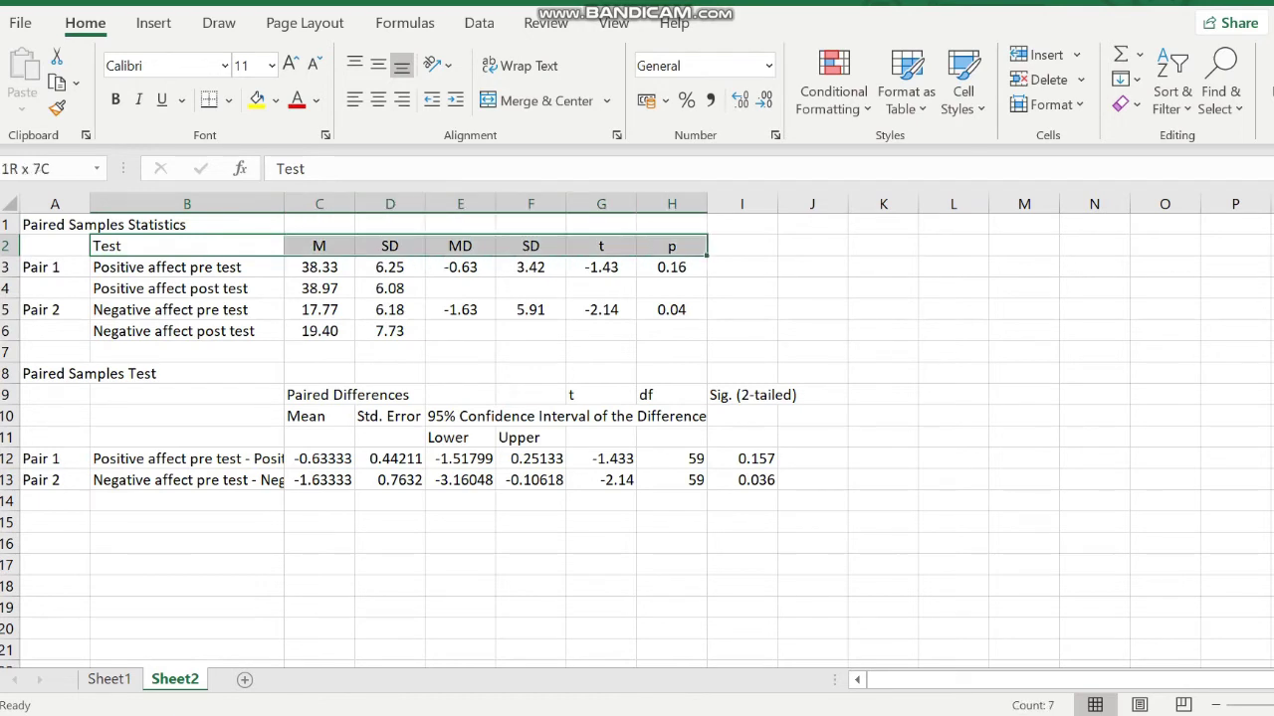
pyautogui.hotkey('shift', 'Down')
pyautogui.hotkey('shift', 'Down')
pyautogui.hotkey('shift', 'Down')
pyautogui.hotkey('shift', 'Down')
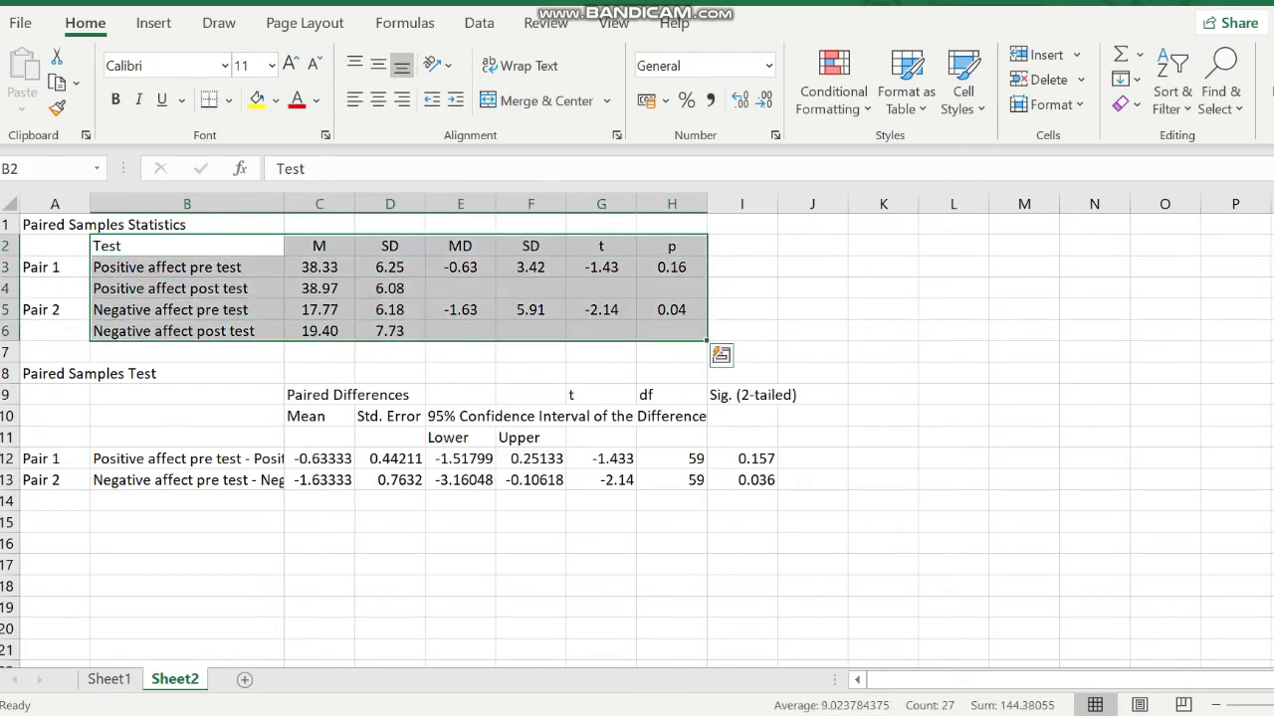
pyautogui.hotkey('ctrl', 'c')
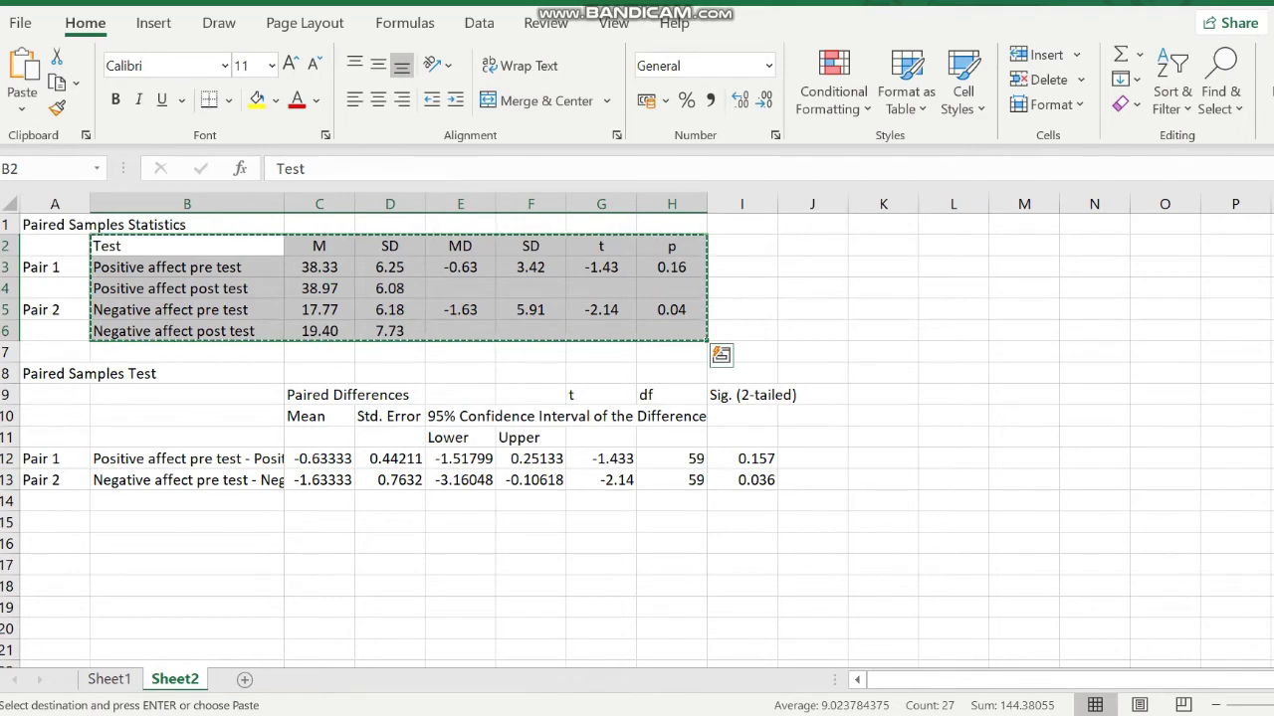
# Switch to Word, paste the copied results table and give it a full grid of borders.
pyautogui.hotkey('alt', 'Tab')
pyautogui.click(938, 22)
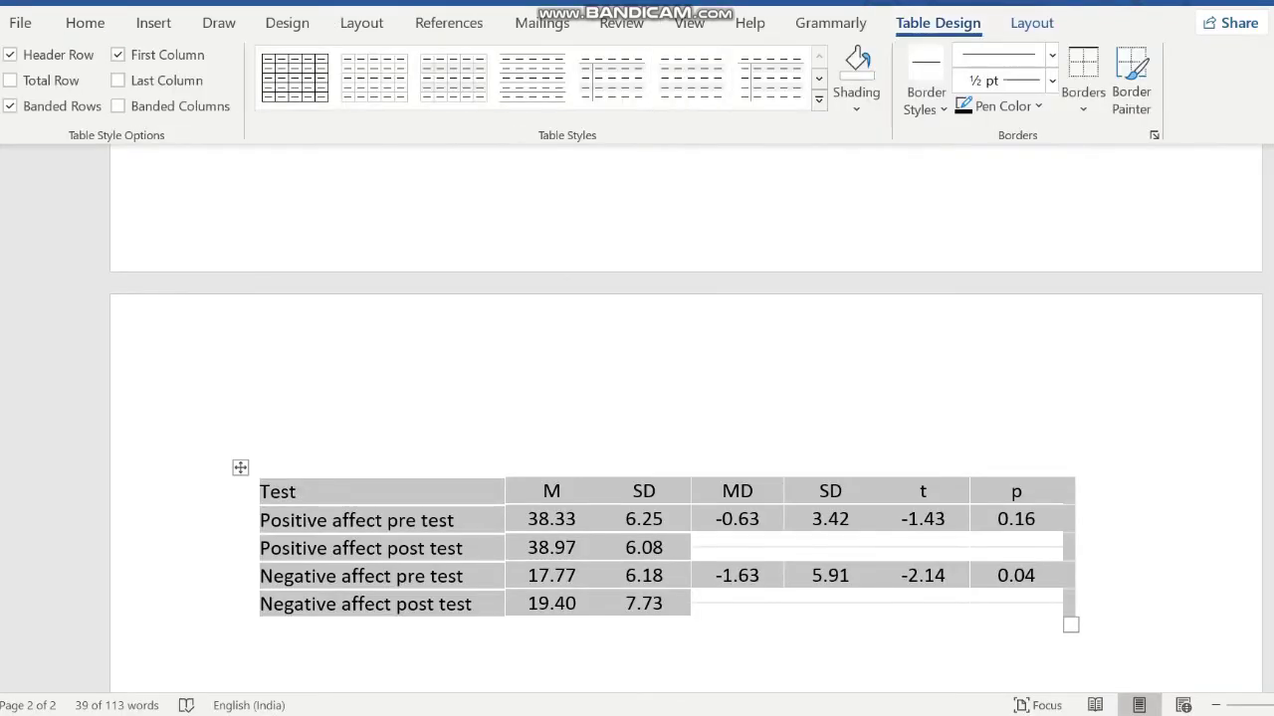
pyautogui.click(294, 77)
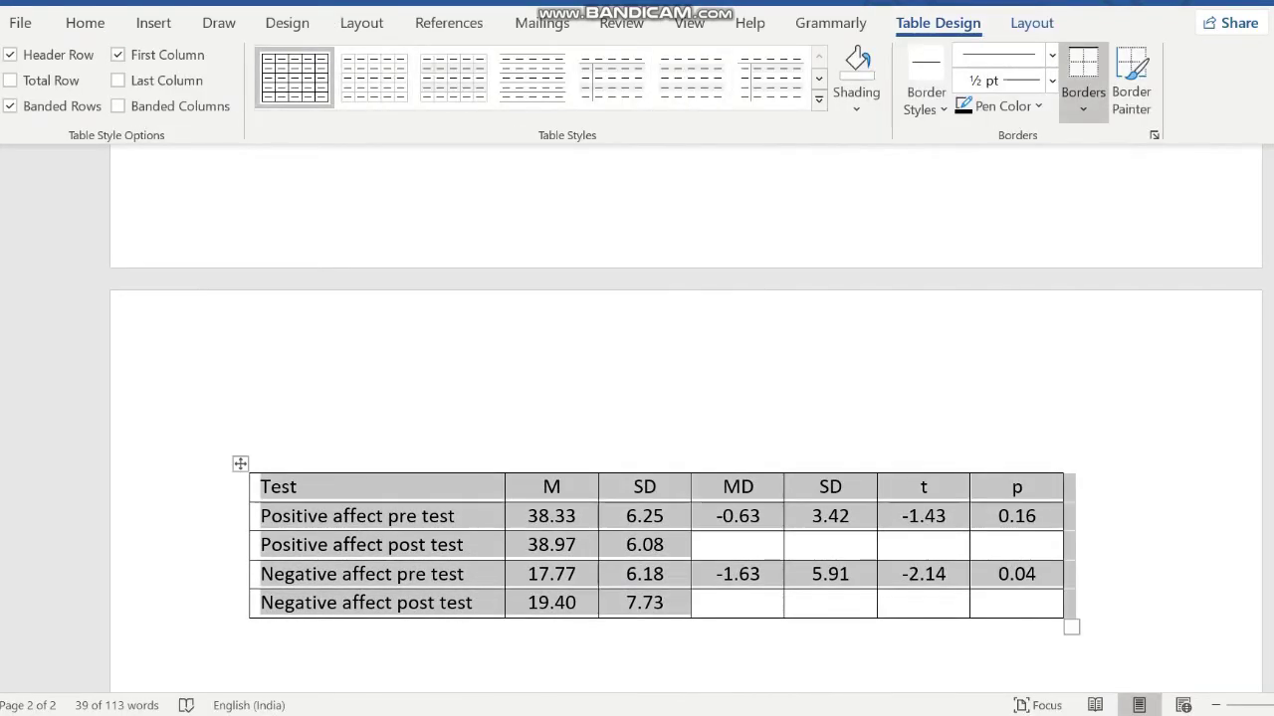
# Merge each pair's MD, SD, t and p cells vertically across its pre and post test rows and centre the values in them.
pyautogui.click(718, 516)
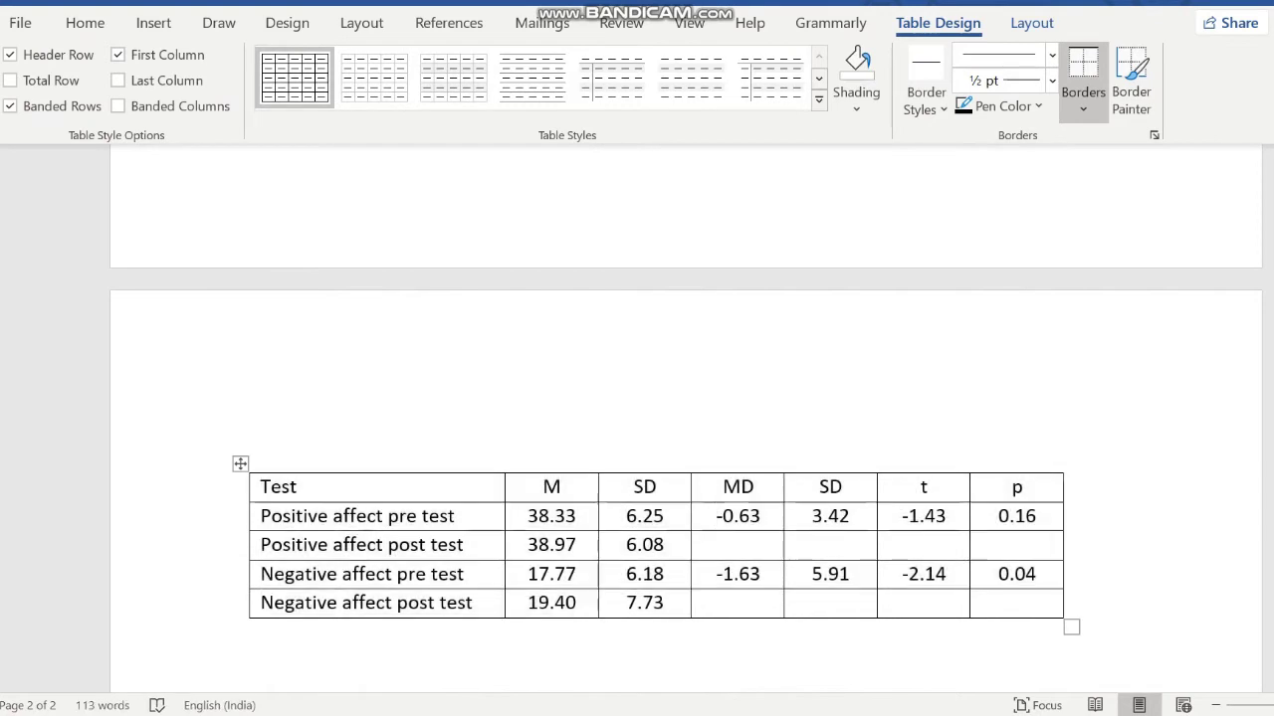
pyautogui.moveTo(718, 517); pyautogui.dragTo(736, 544)
pyautogui.rightClick(717, 515)
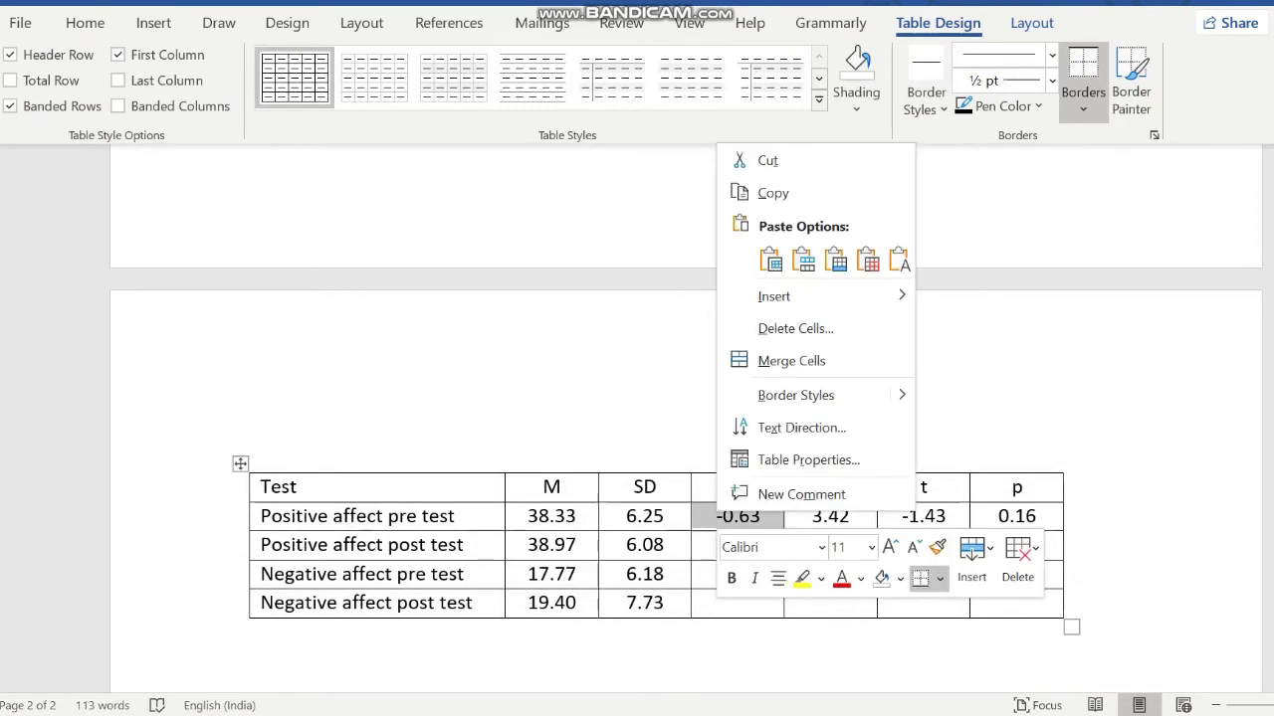
pyautogui.press('Escape')
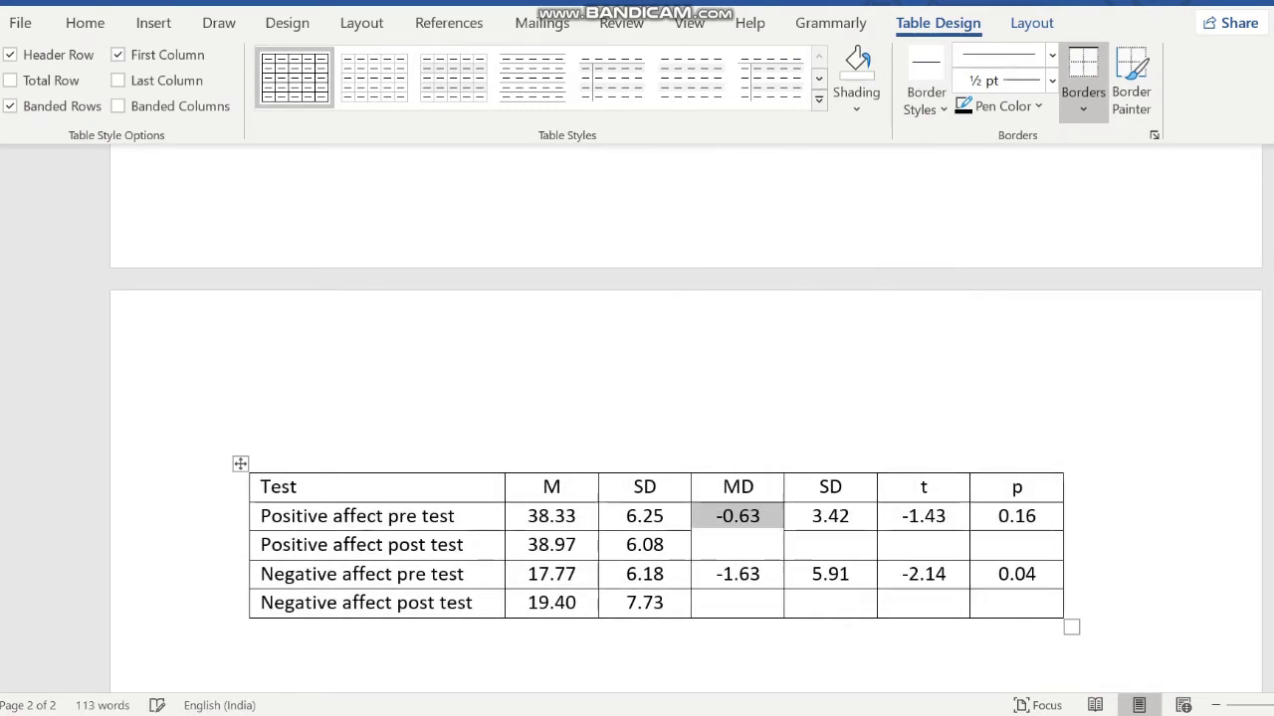
pyautogui.click(717, 574)
pyautogui.moveTo(717, 574); pyautogui.dragTo(764, 576)
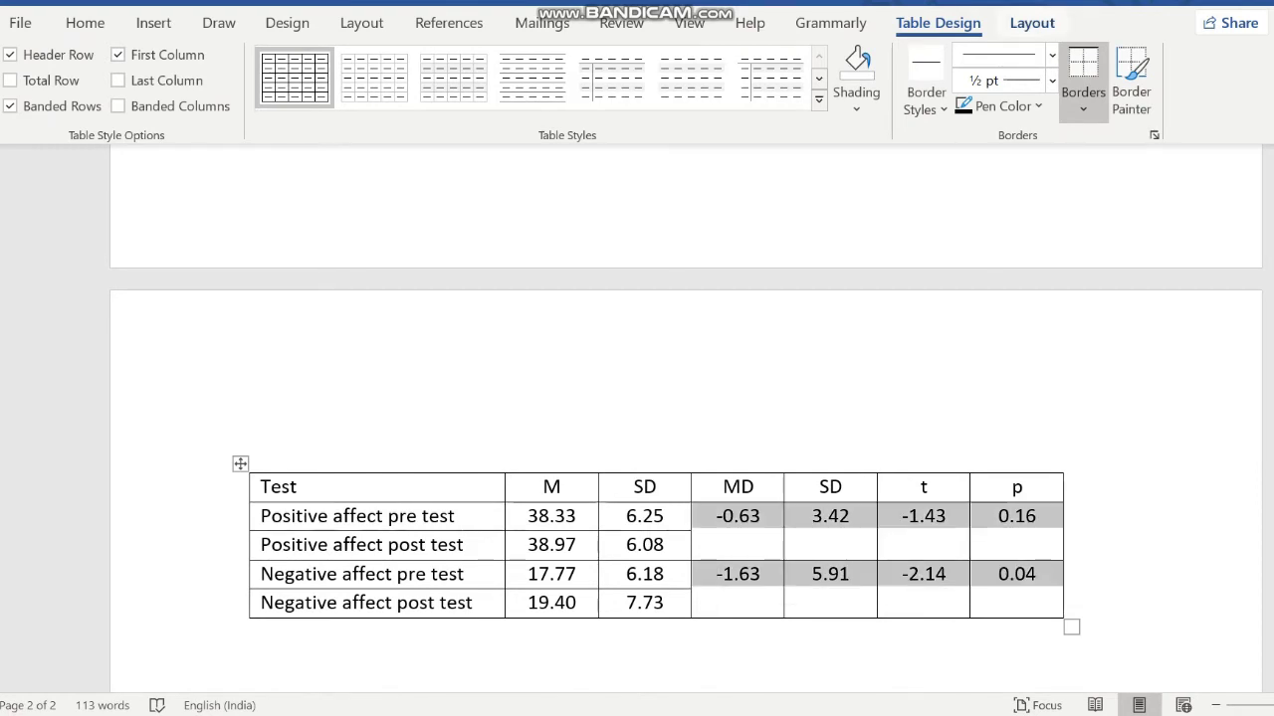
pyautogui.click(1032, 23)
pyautogui.click(976, 83)
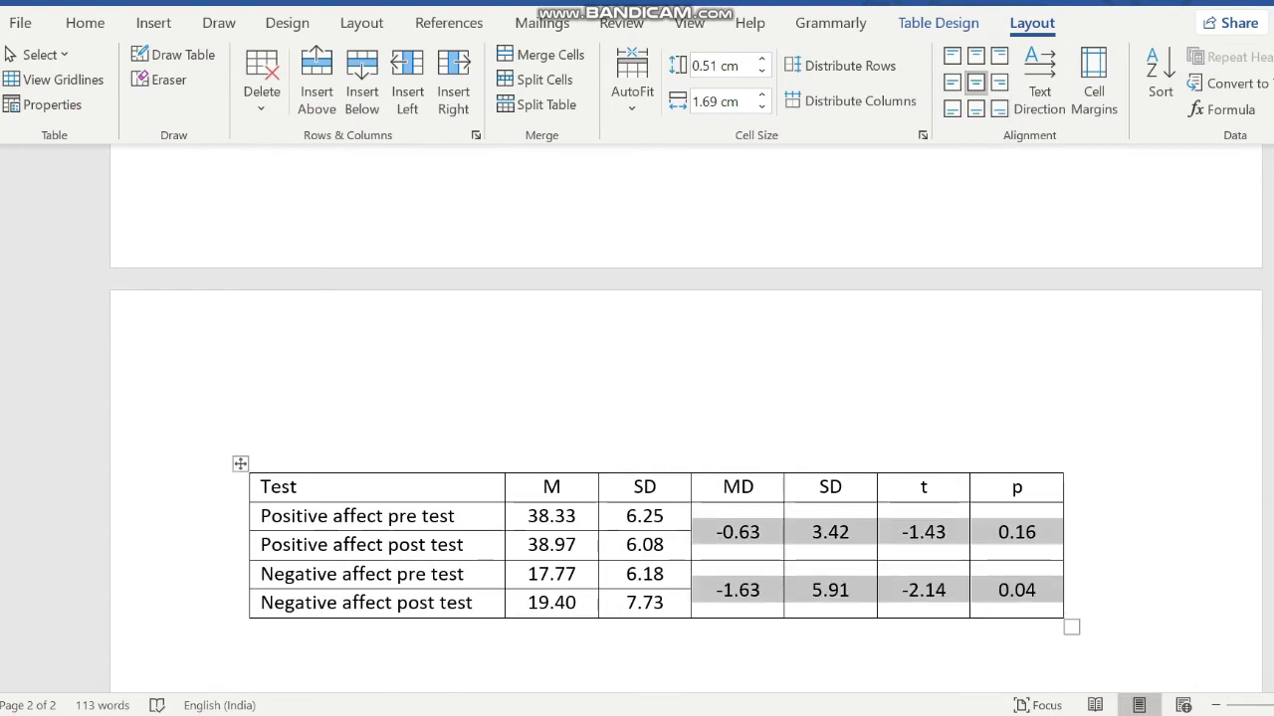
# Remove all borders from the whole results table.
pyautogui.click(250, 442)
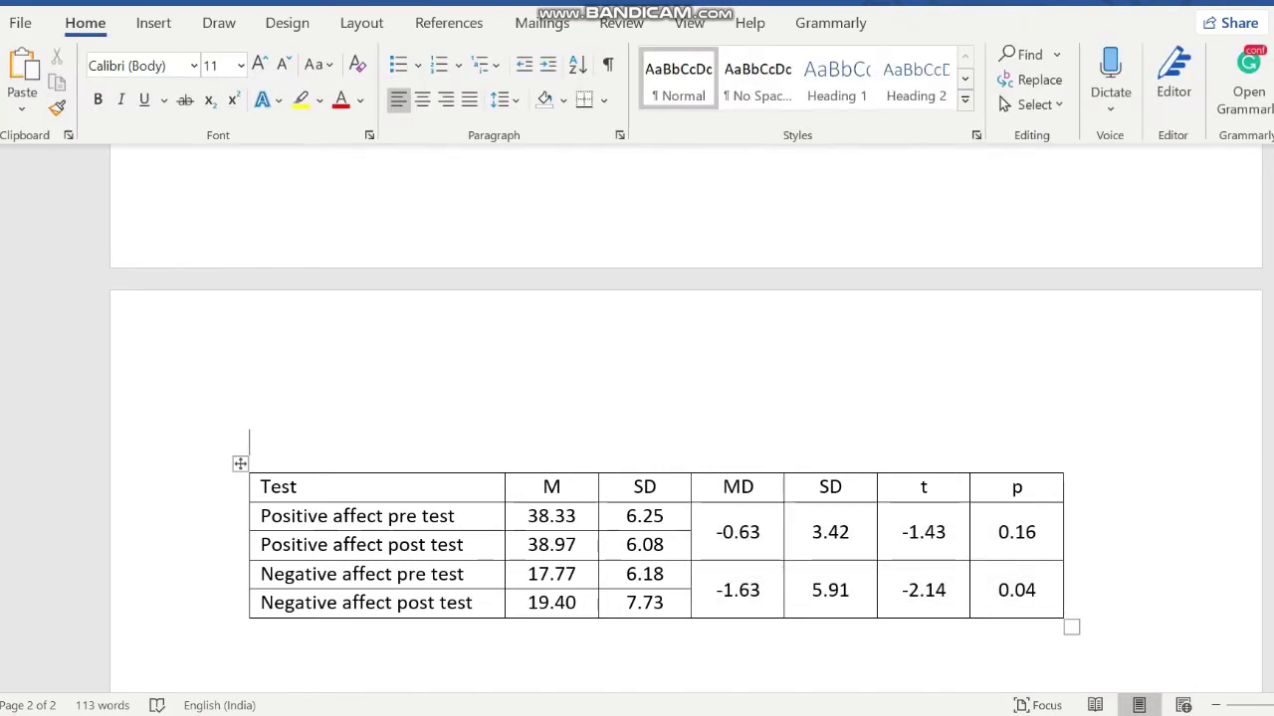
pyautogui.click(240, 464)
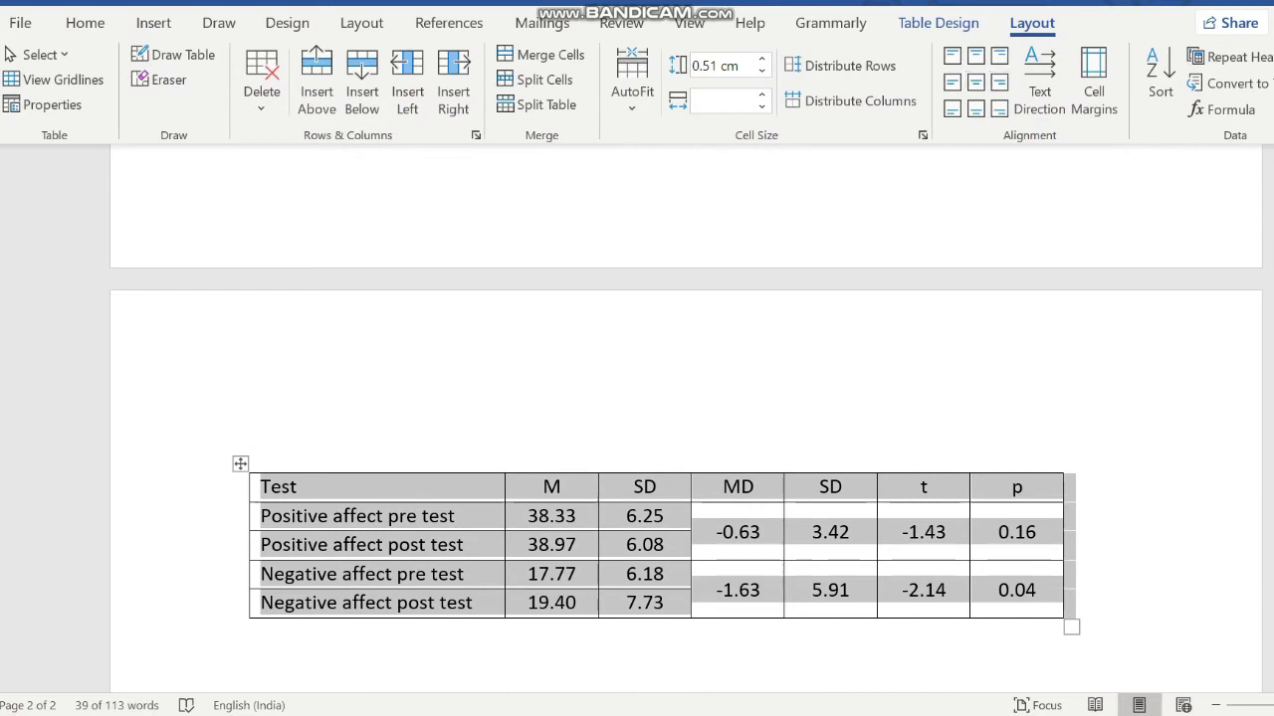
pyautogui.click(938, 23)
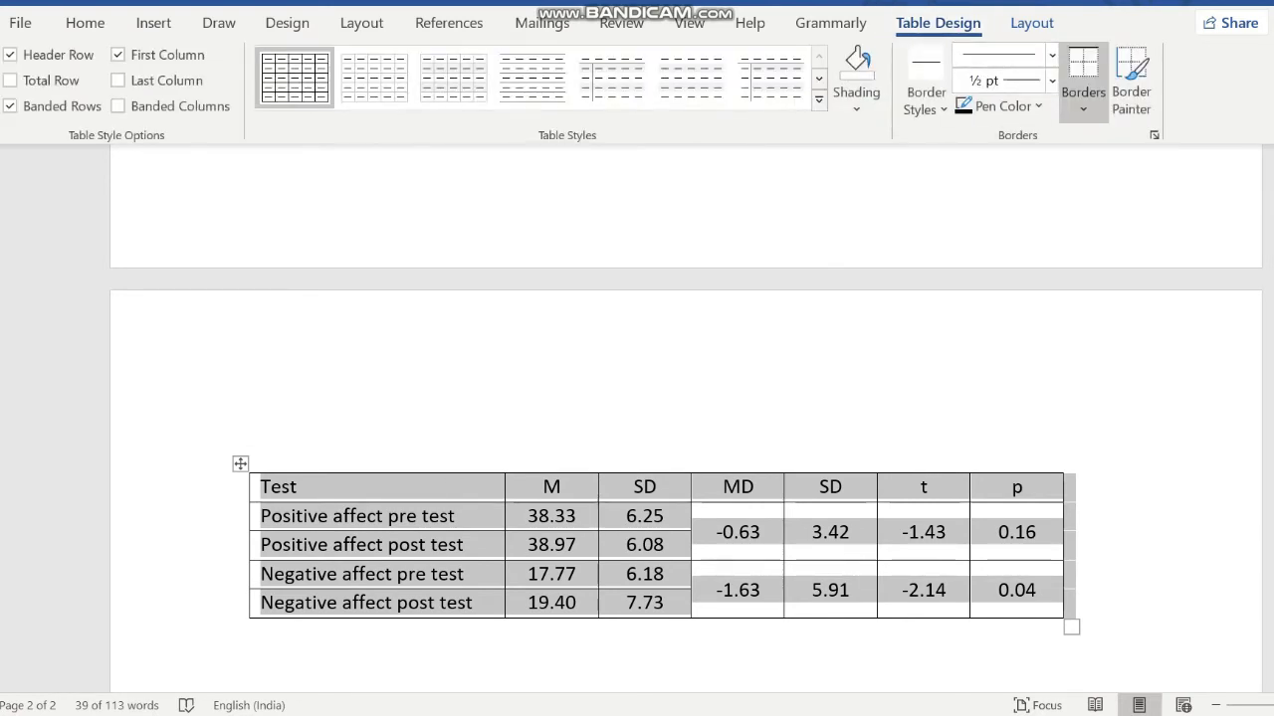
pyautogui.click(1082, 100)
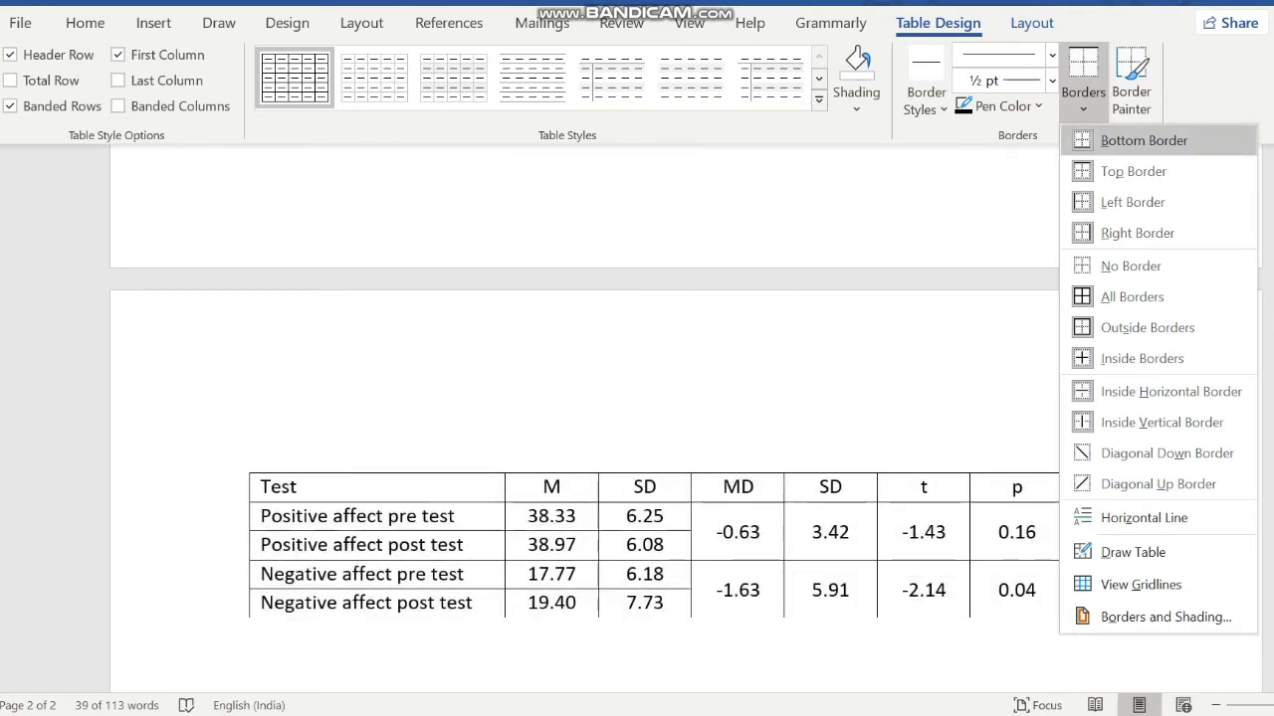
pyautogui.click(1130, 266)
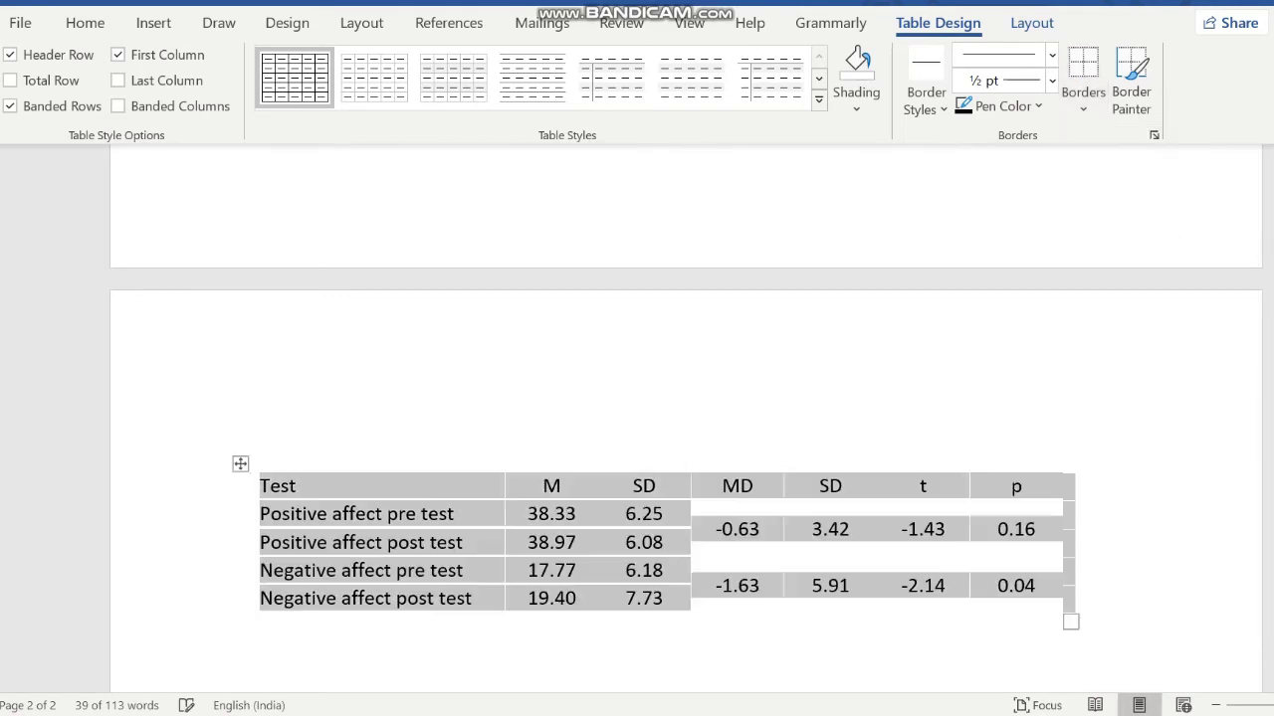
# Add horizontal lines above and below the heading row, below the Positive affect post test row and along the table's bottom edge.
pyautogui.click(1082, 99)
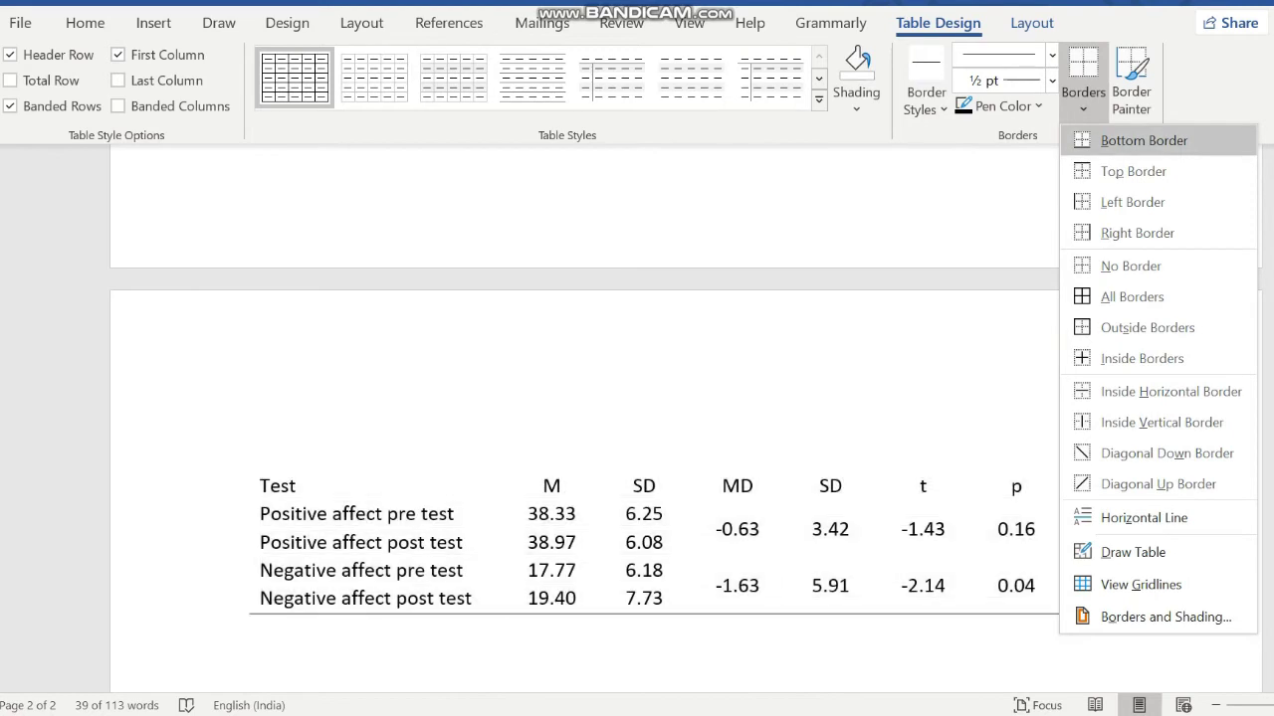
pyautogui.click(1144, 140)
pyautogui.click(1083, 100)
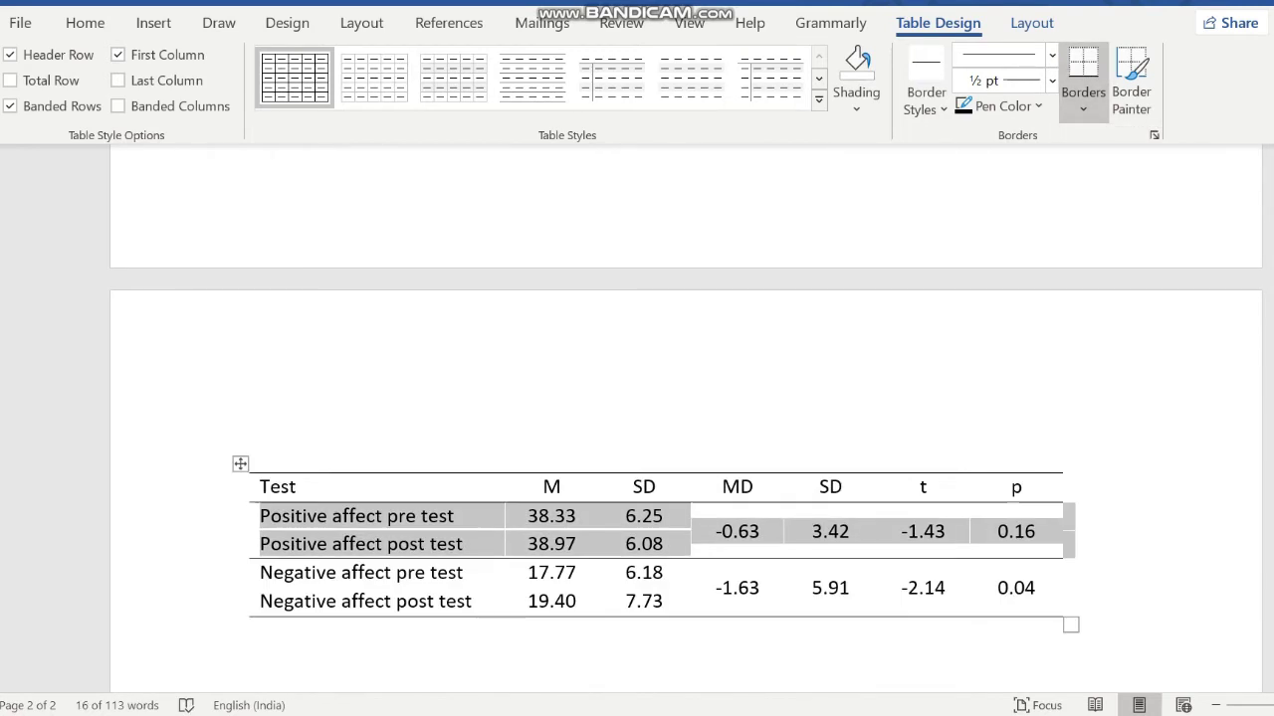
pyautogui.click(250, 442)
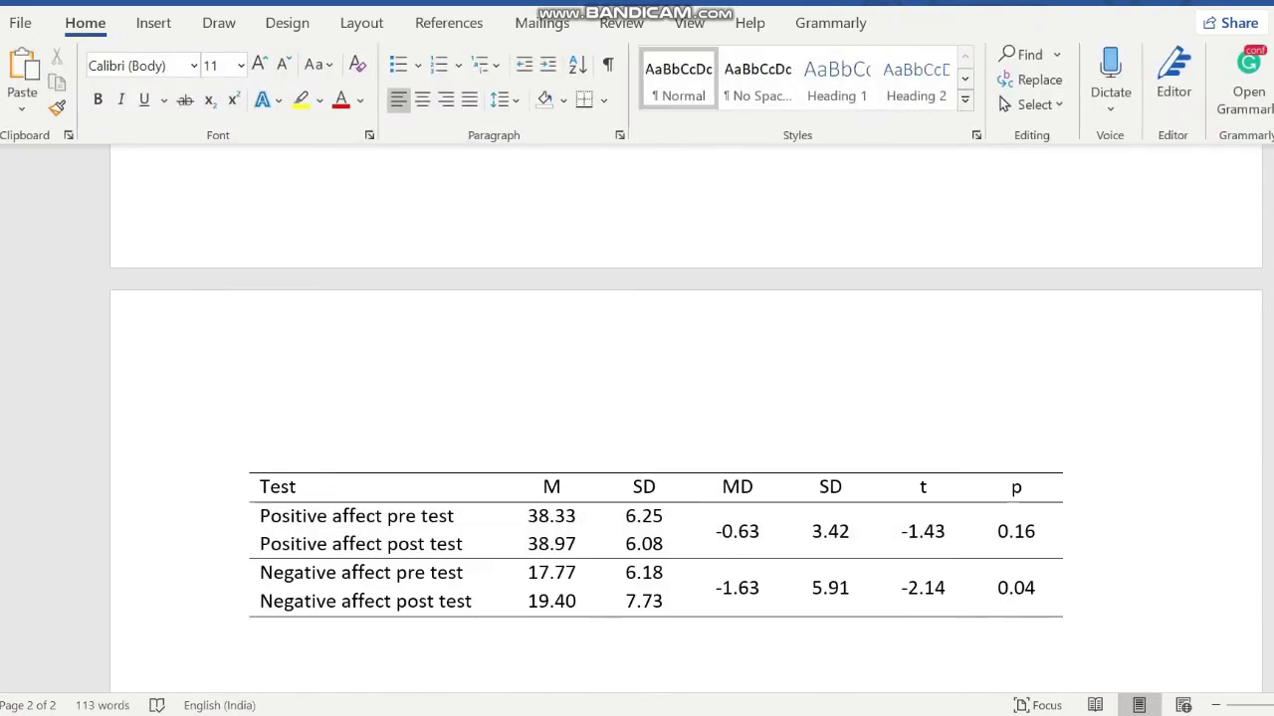